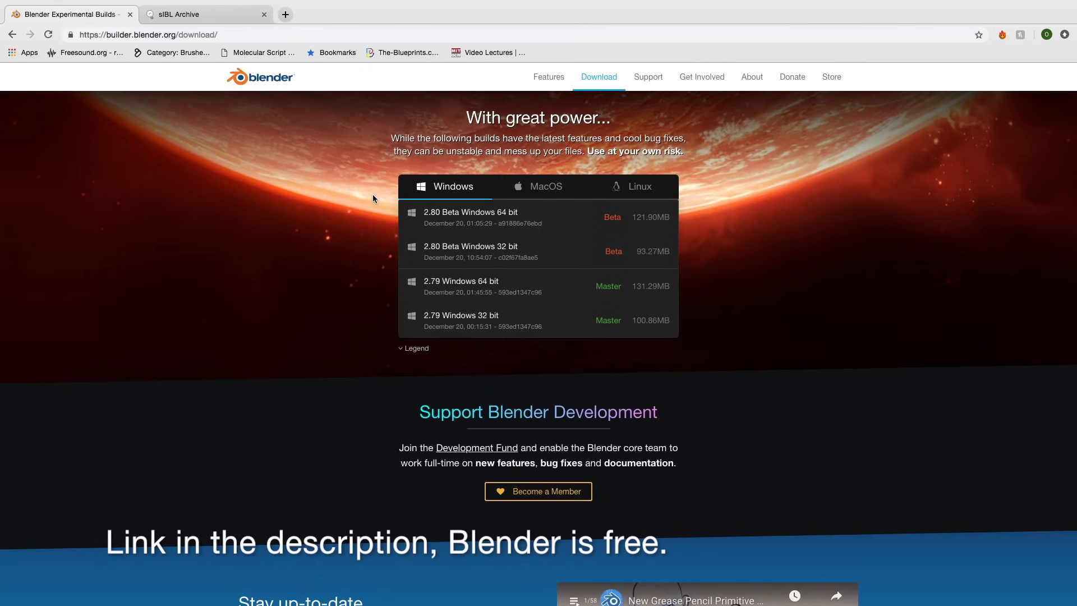
- Show the macOS builds in the builds list on builder.blender.org/download
click(545, 190)
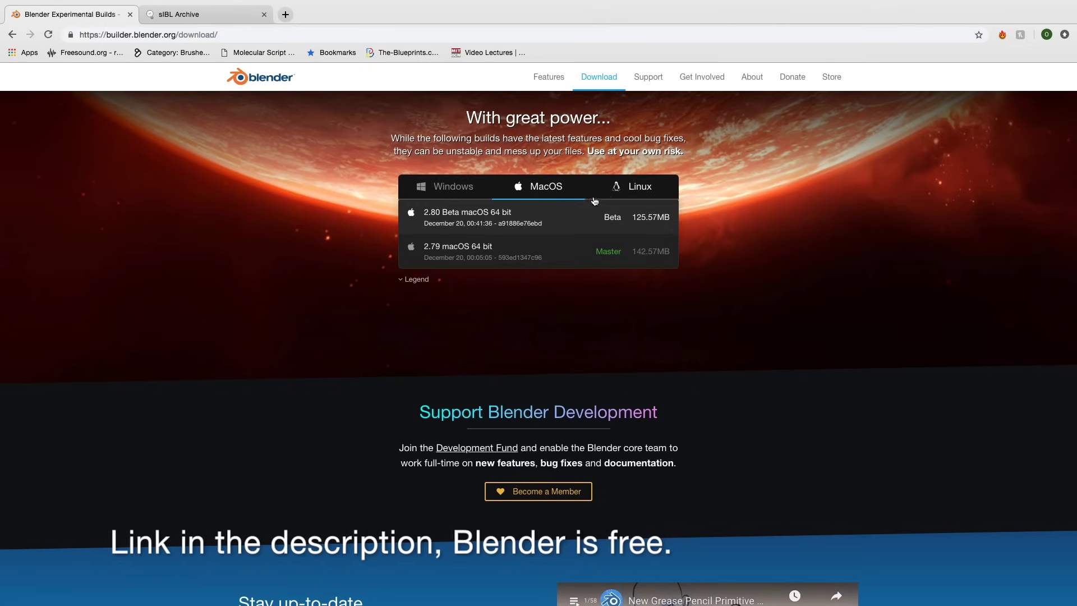
click(622, 188)
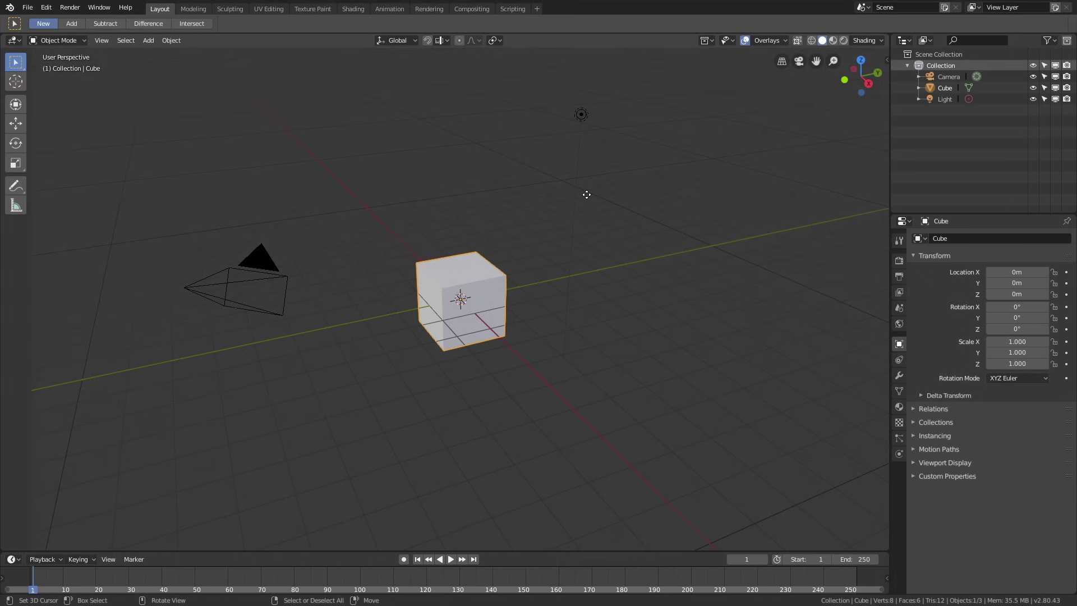
- Scale the default cube along X to about 15.5 so it becomes a long beam
scroll(587, 195, down, 4)
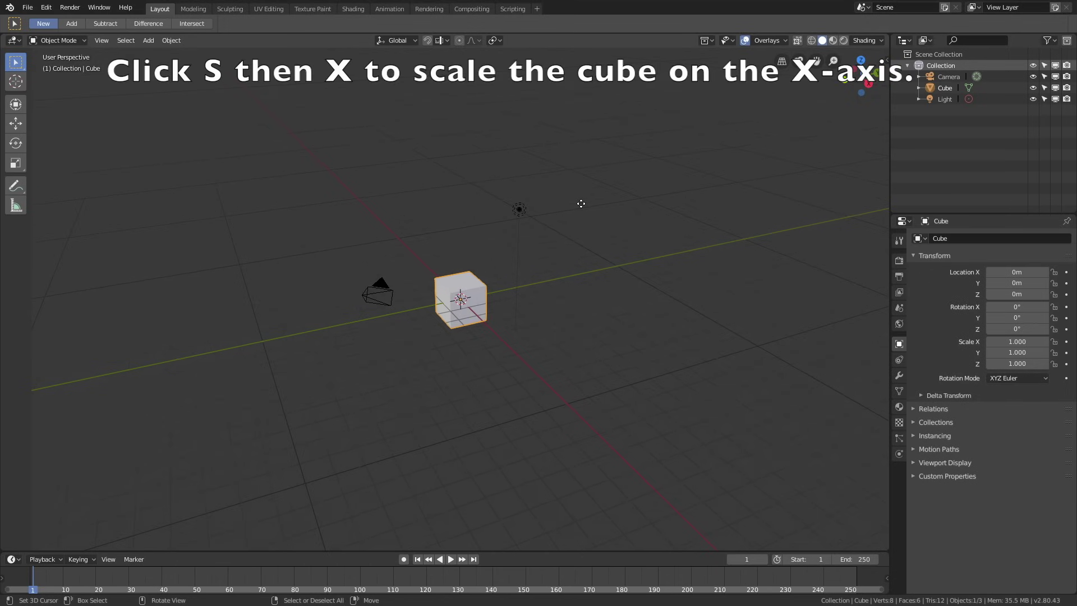
key(s)
key(x)
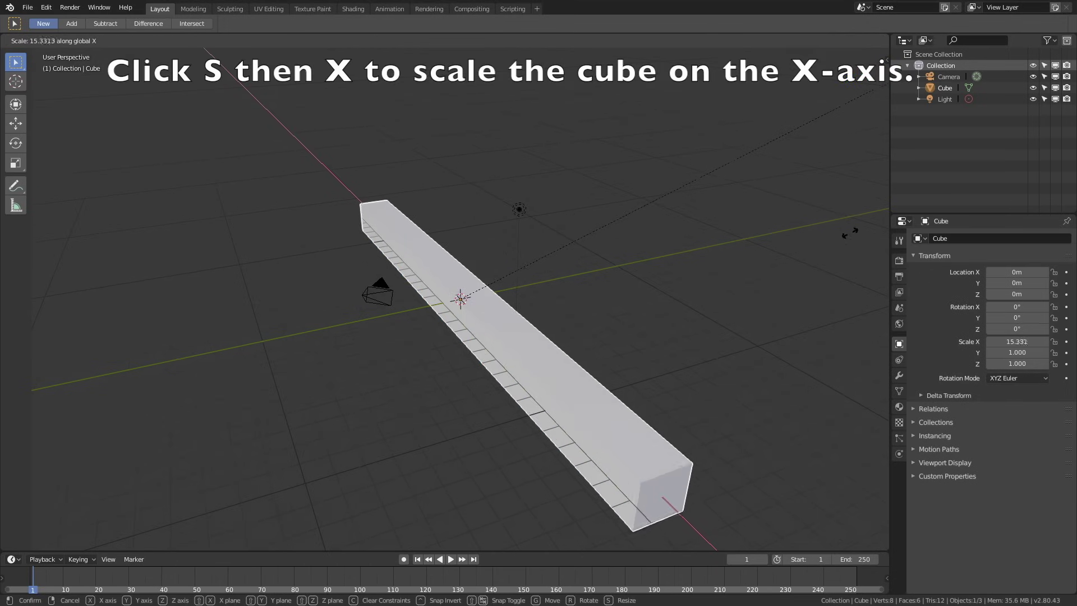
click(864, 212)
scroll(498, 287, down, 3)
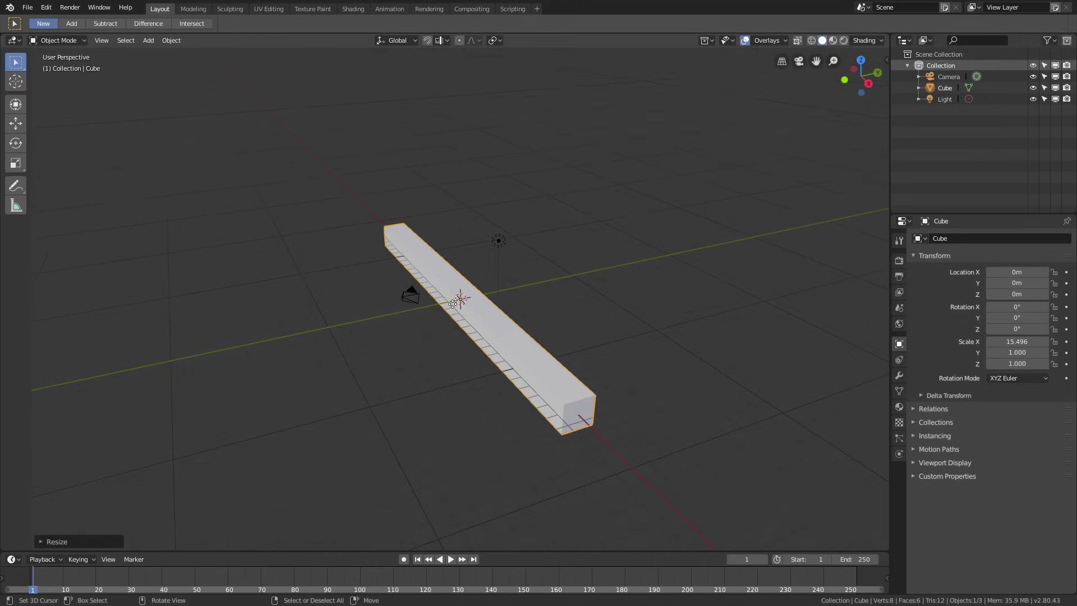
- Add a mesh plane and scale it up to 17.356
click(148, 42)
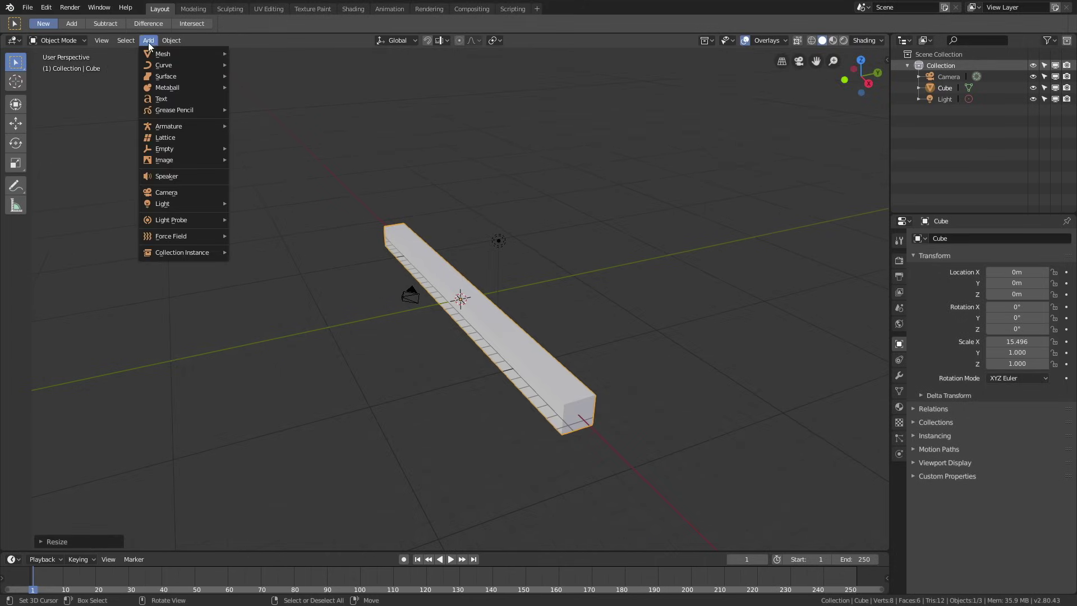
mouse_move(160, 52)
click(264, 55)
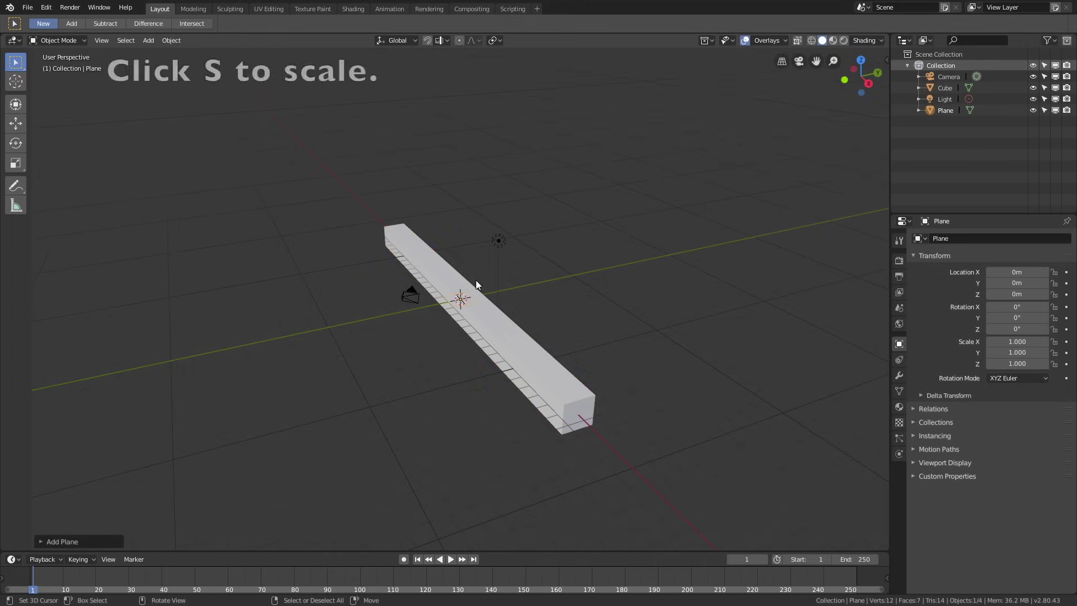
key(s)
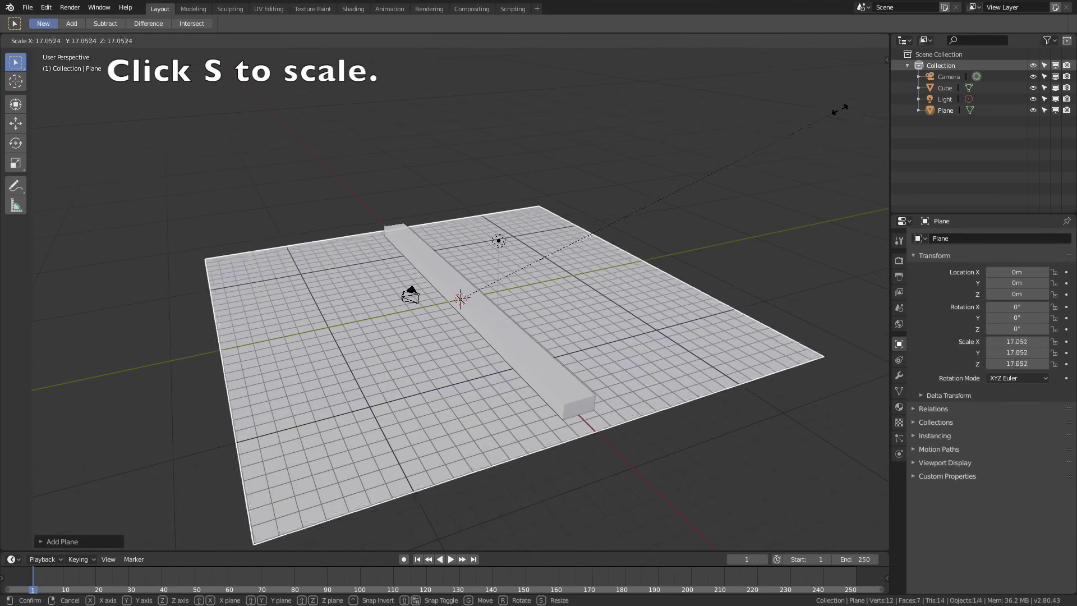
click(843, 101)
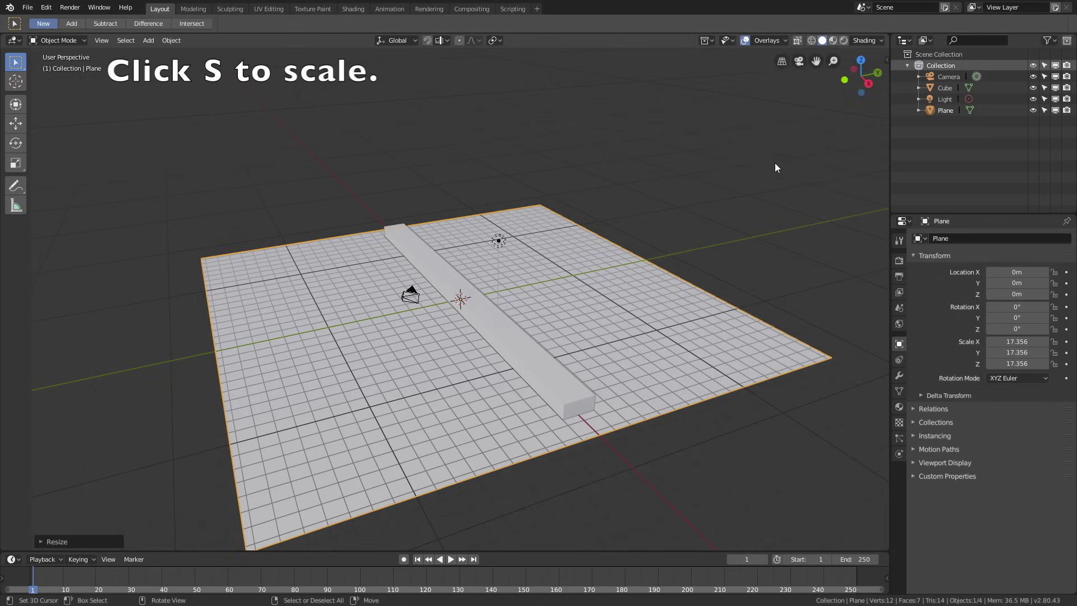
- Move the plane along Y to -14.017 m
key(g)
key(y)
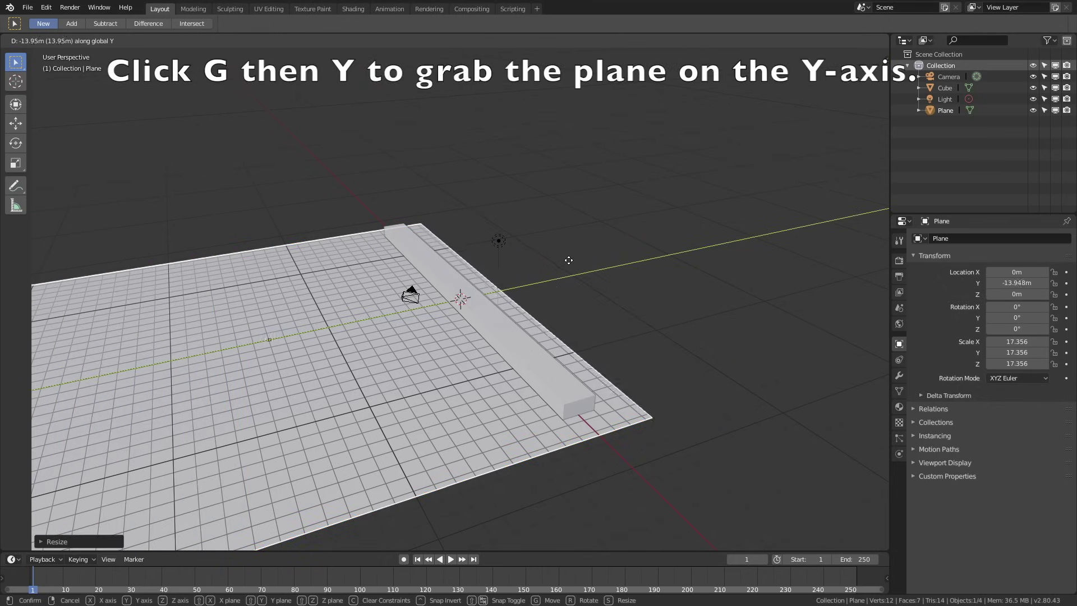
click(576, 303)
middle_drag(576, 303, 557, 261)
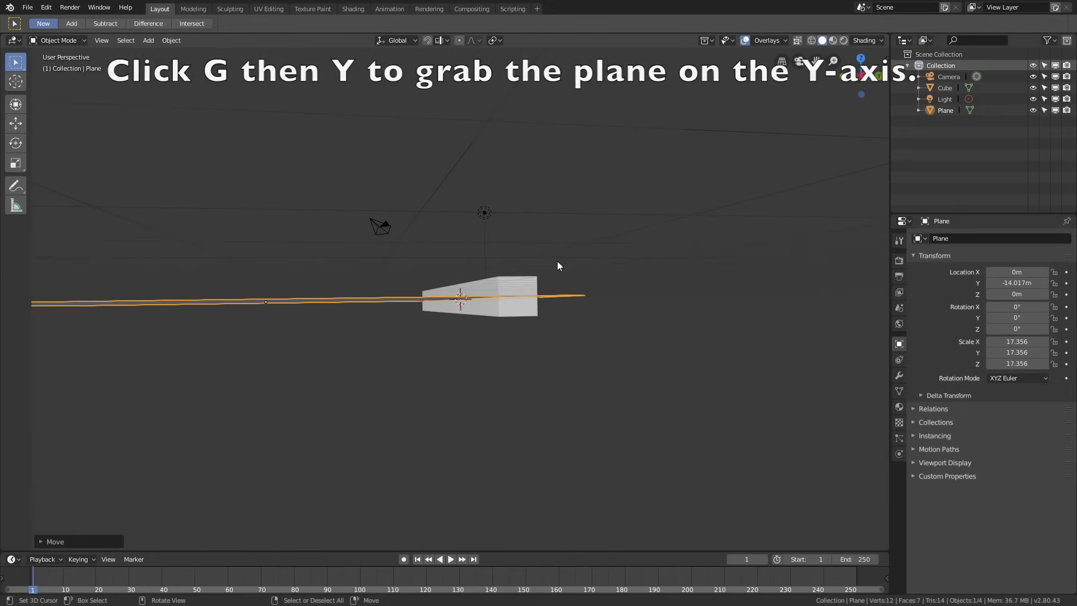
- Lower the plane along Z to about -1.19 m, just below the beam
key(g)
key(z)
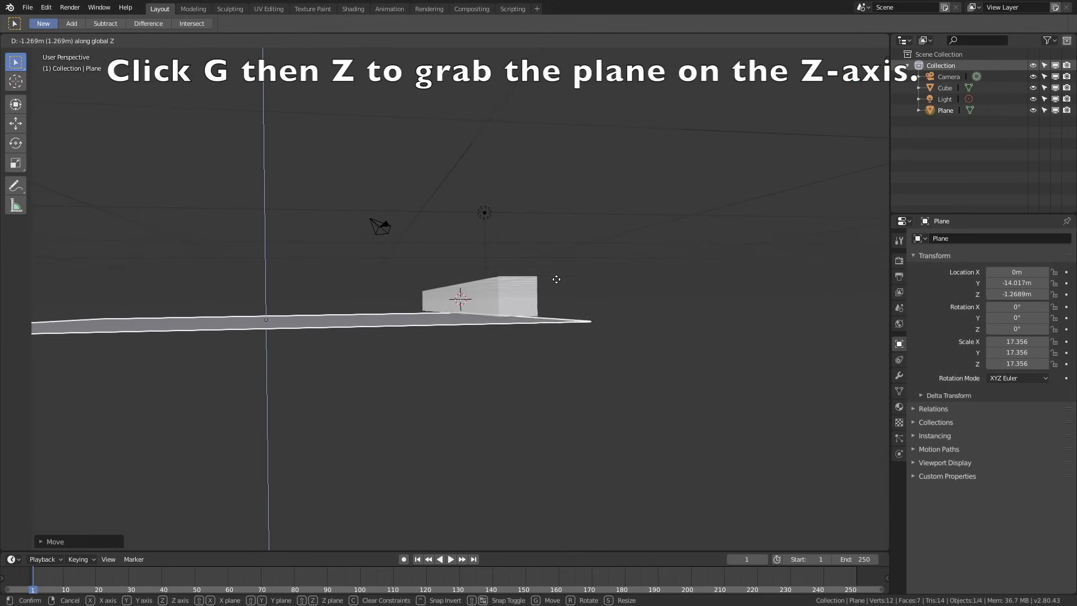
click(559, 281)
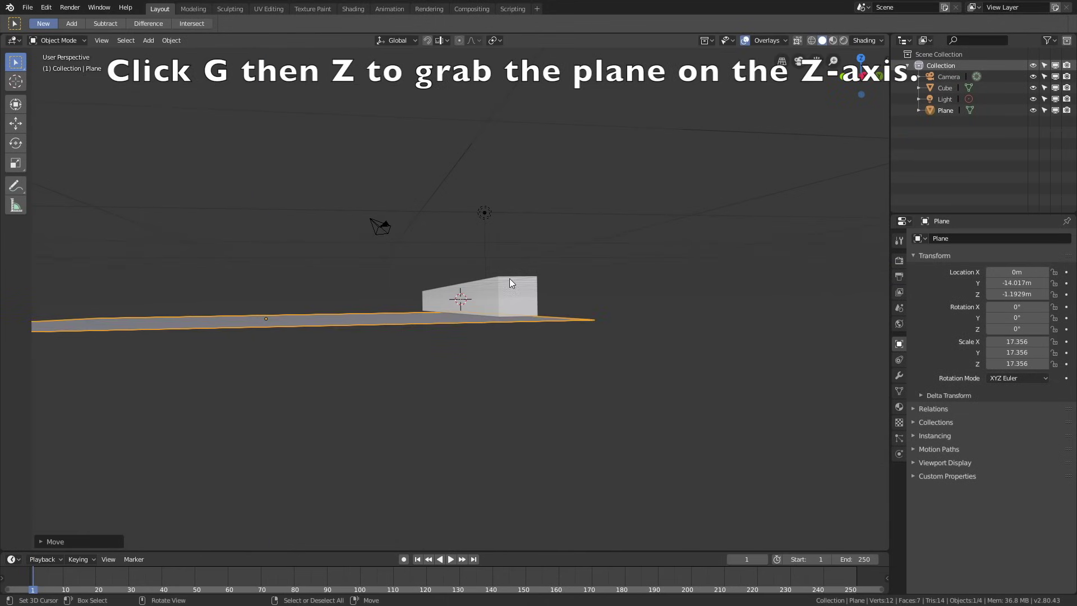
middle_drag(509, 282, 569, 308)
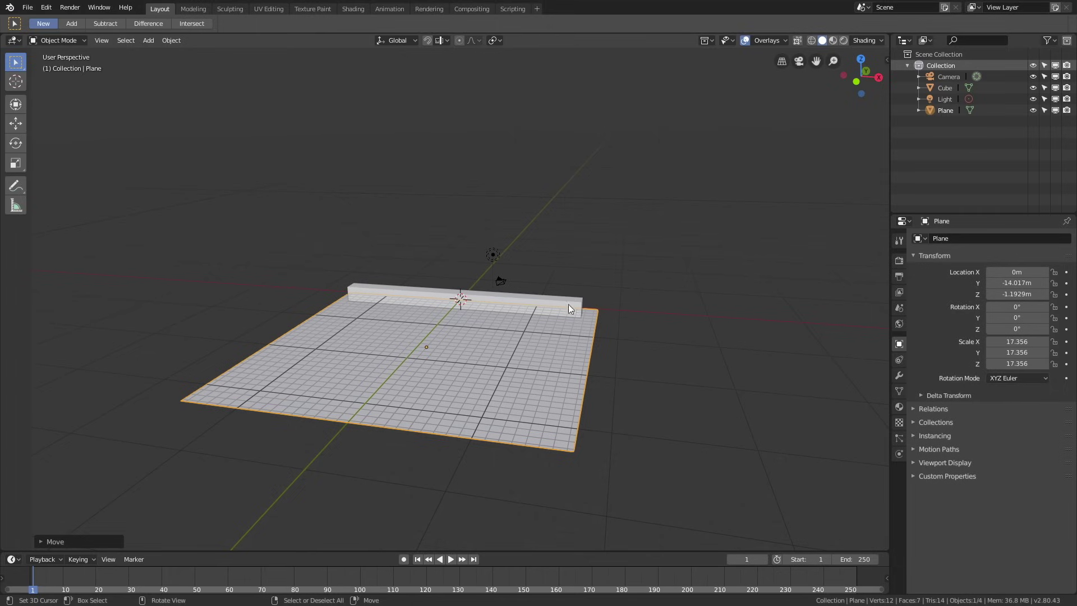
click(158, 45)
- Add a second cube, scale it to 0.692, and place it at X -2.97, Y -25.73, Z 6.82 m
mouse_move(161, 53)
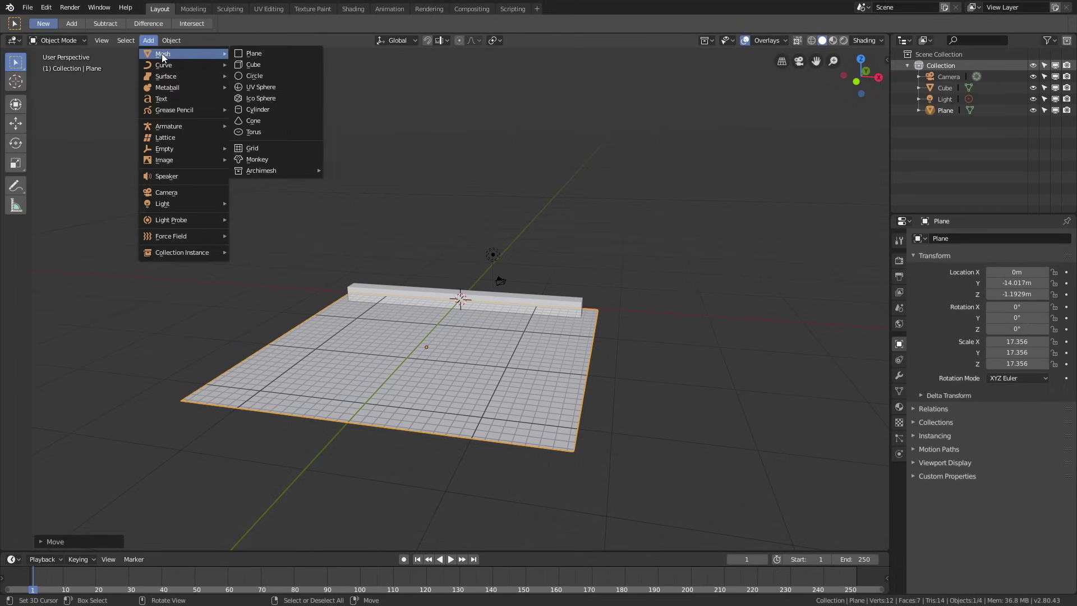
click(256, 64)
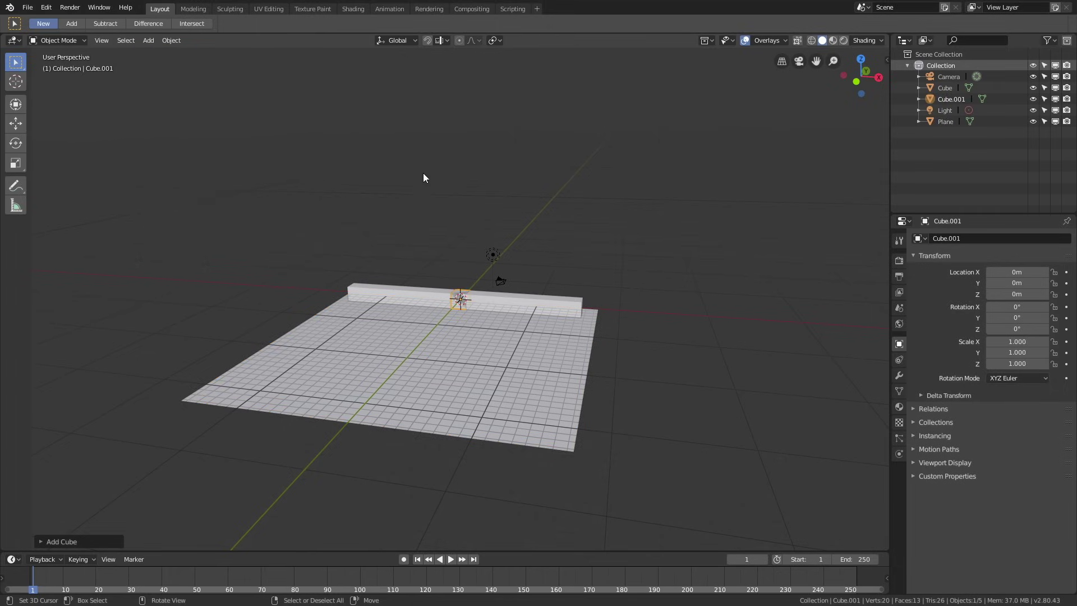
middle_drag(423, 177, 474, 217)
key(s)
click(507, 231)
key(g)
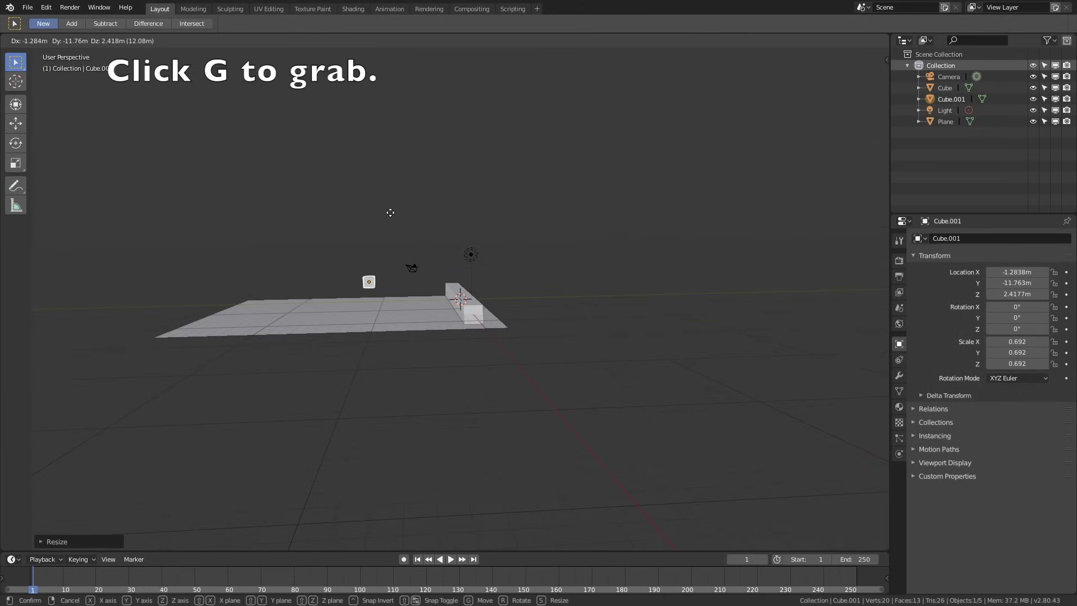
click(296, 182)
middle_drag(351, 197, 435, 207)
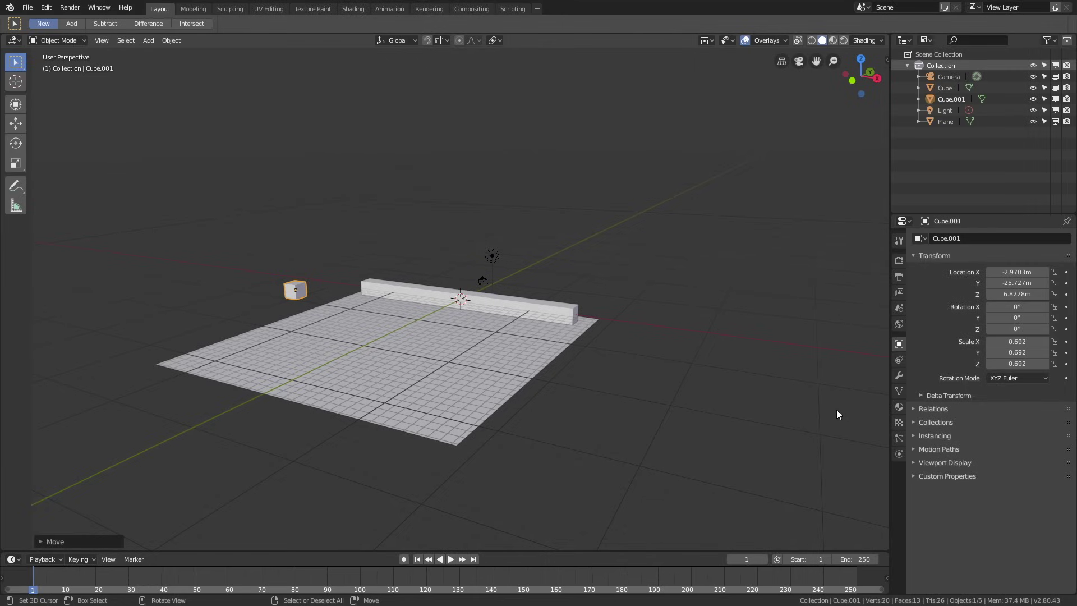
- Make Cube.001 an active rigid body: 20 kg, Mesh shape, friction 1.0, damping 0.314/0.608
click(899, 453)
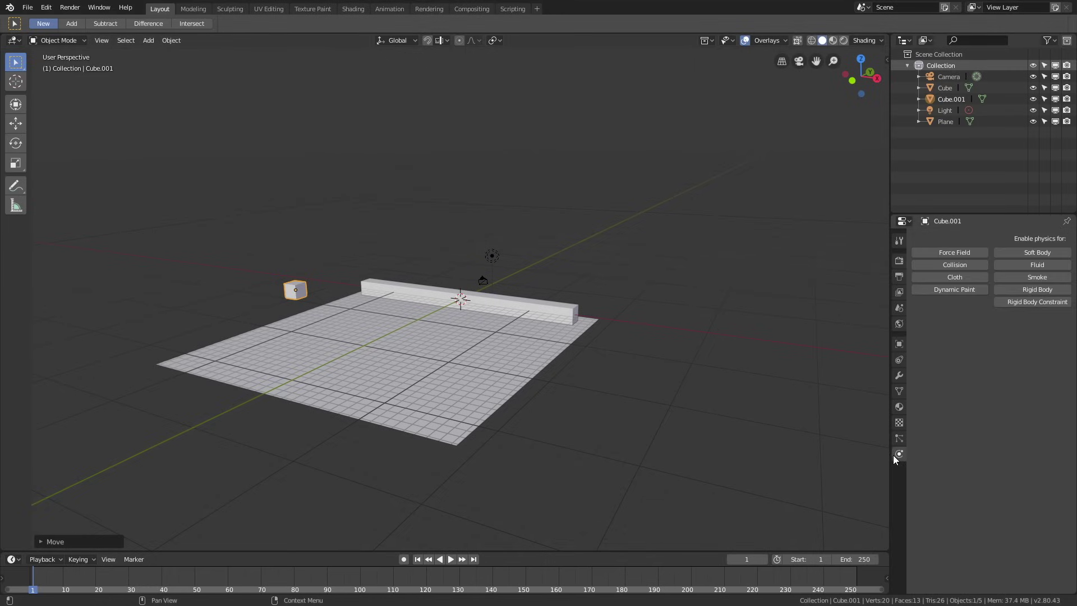
click(1020, 289)
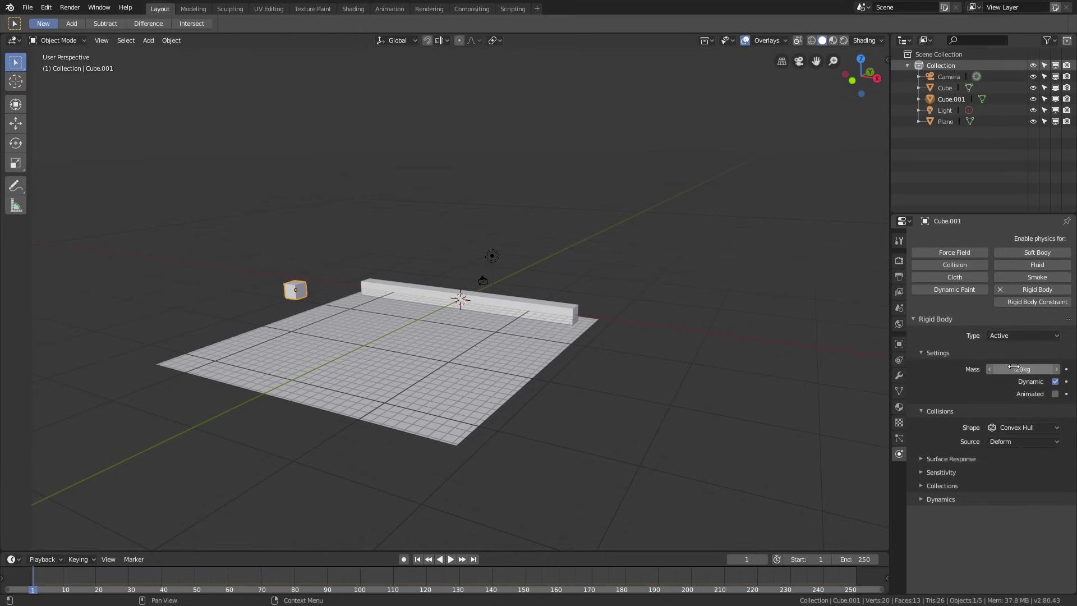
click(1034, 428)
click(1020, 342)
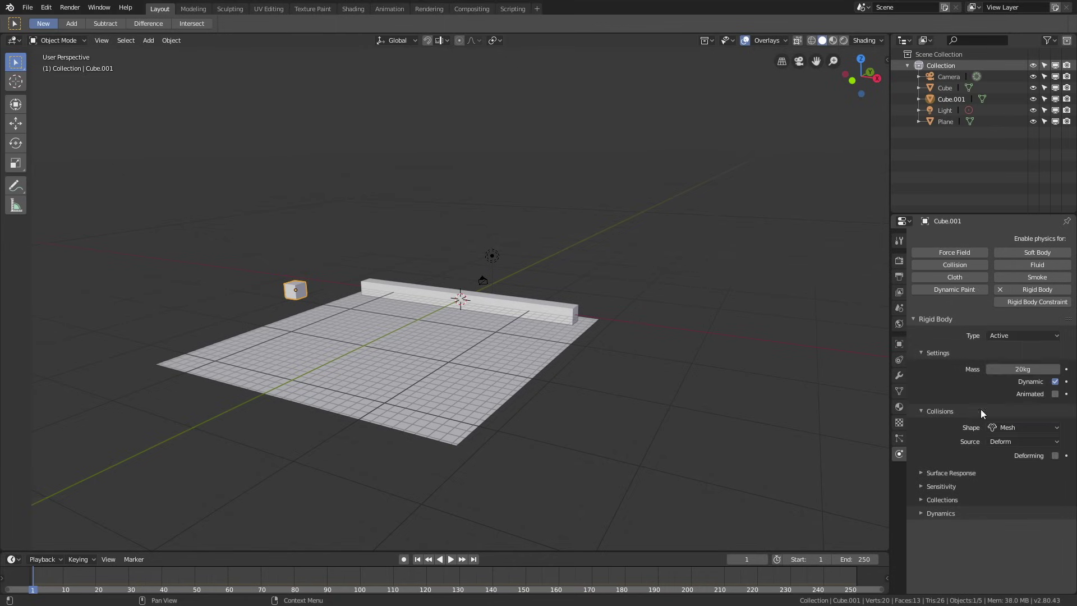
click(953, 473)
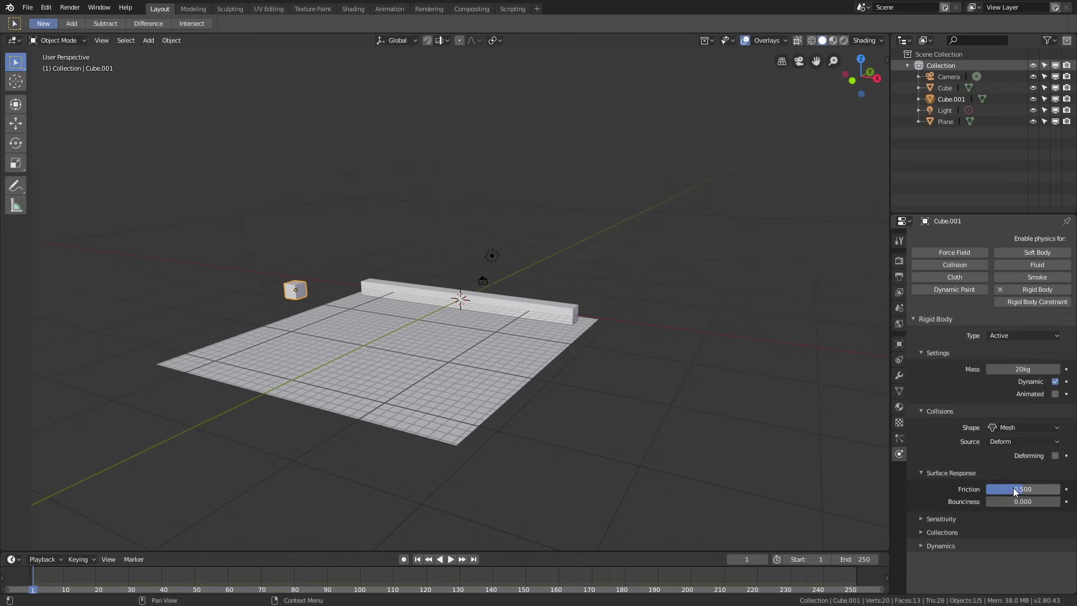
click(940, 546)
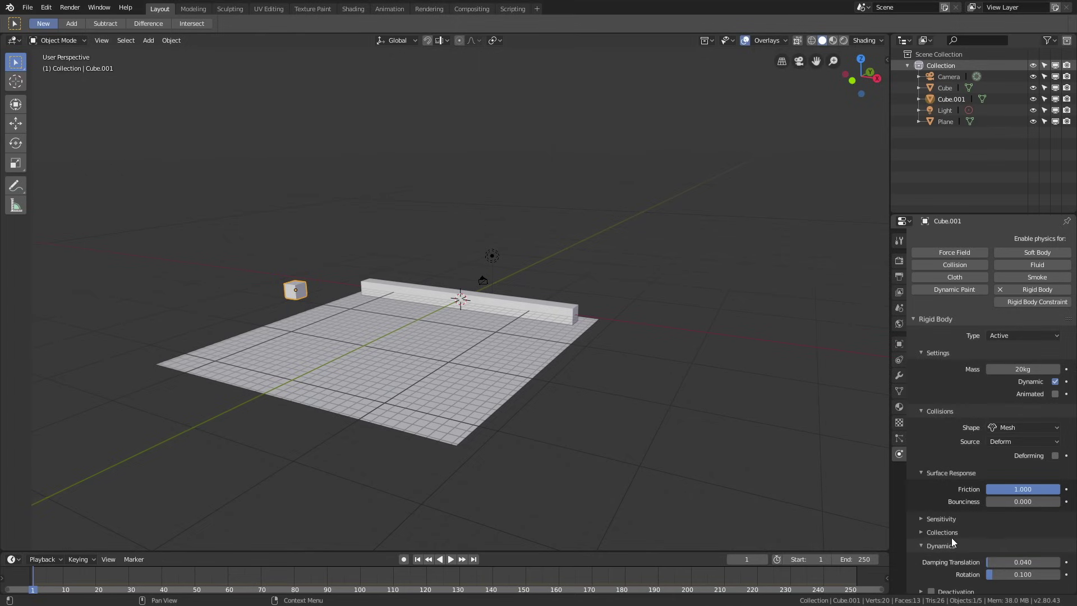
drag(994, 558, 1014, 557)
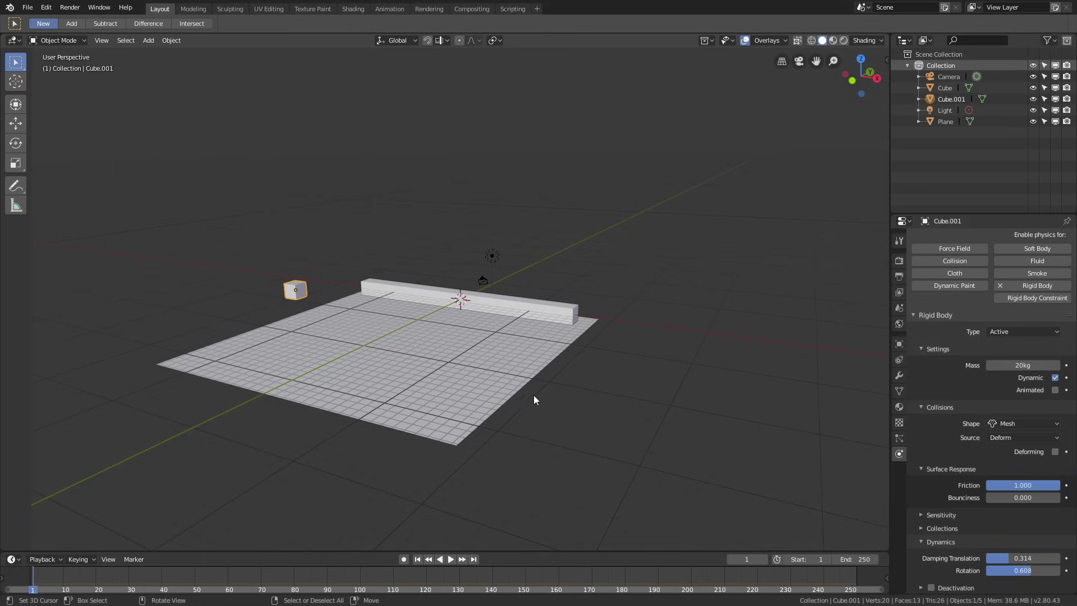
click(501, 371)
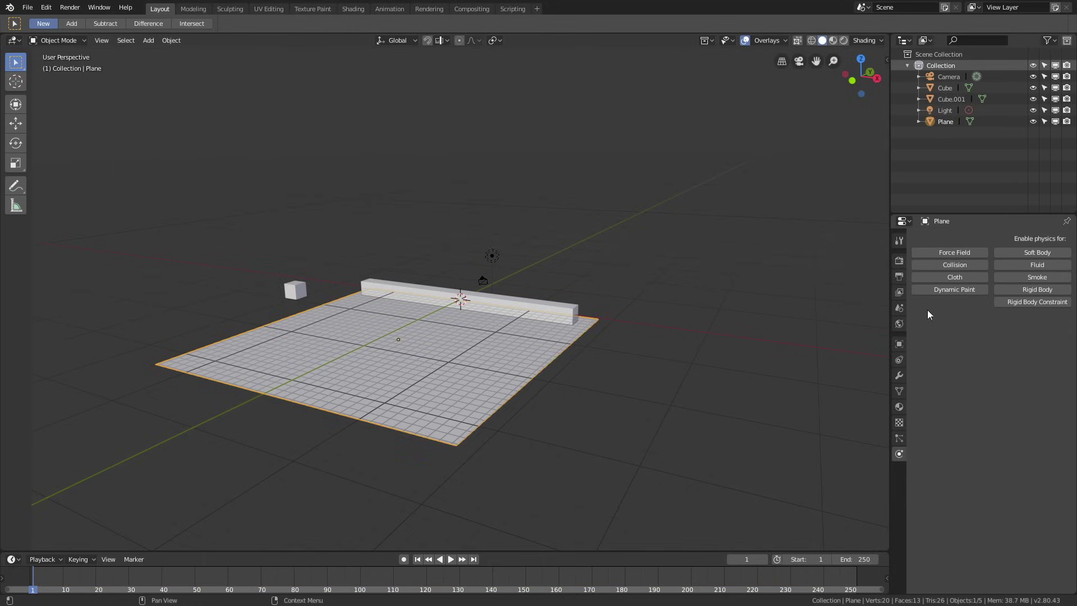
- Make the plane a passive rigid body with a Mesh collision shape
click(1011, 292)
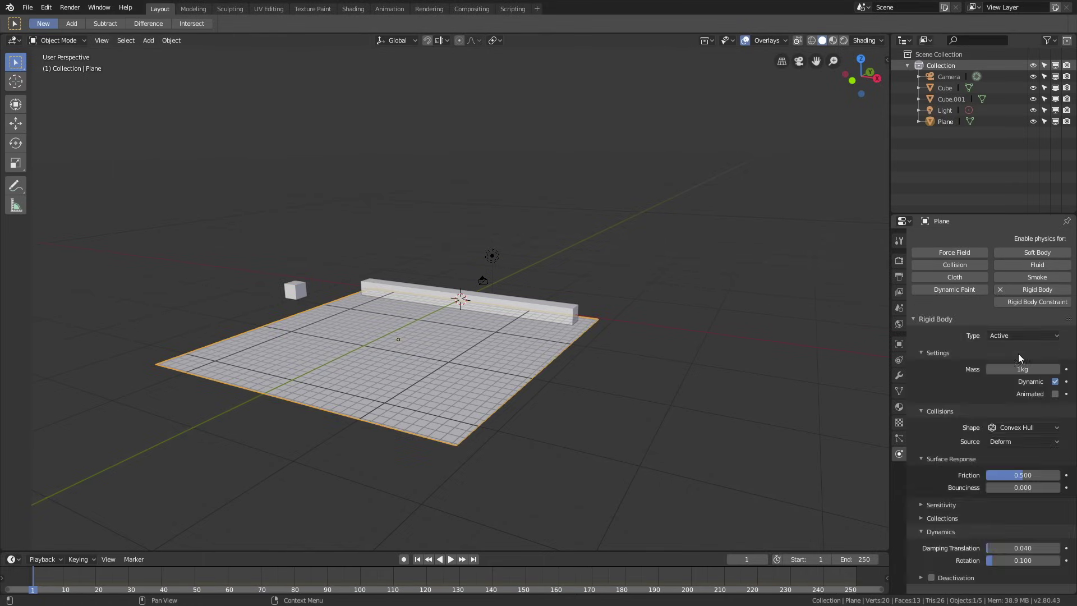
click(1004, 336)
click(1008, 310)
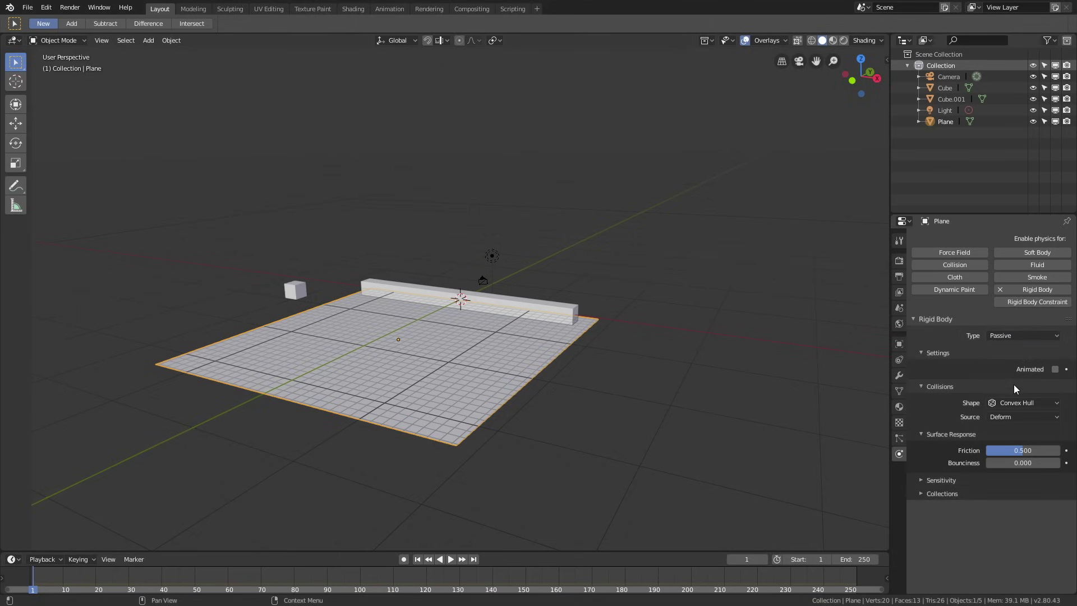
click(1013, 401)
click(1009, 315)
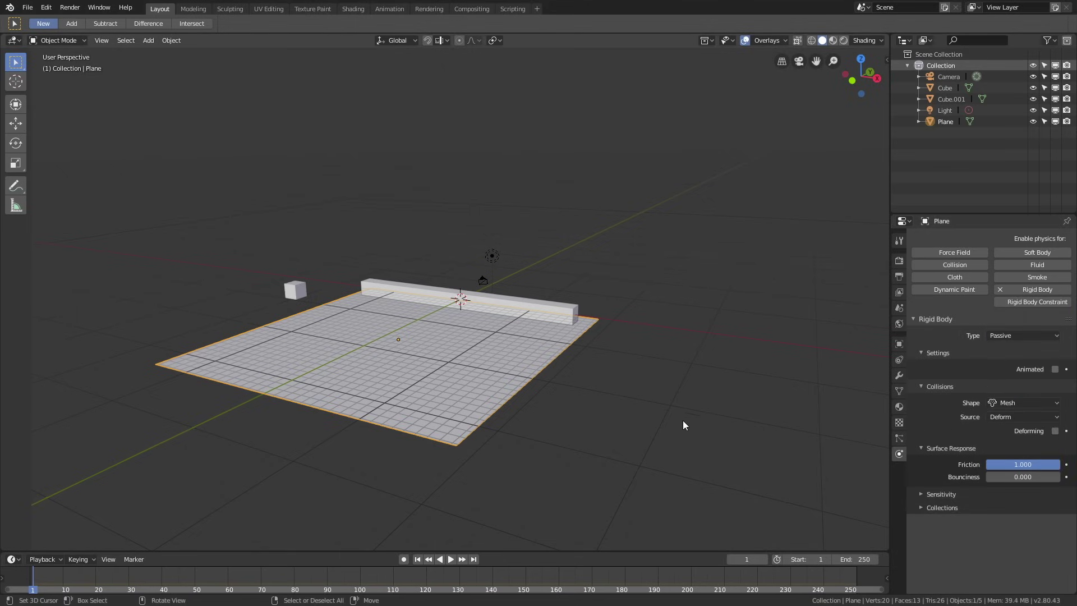
- Make the beam a passive, animated Mesh rigid body and play the simulation
middle_drag(593, 380, 573, 370)
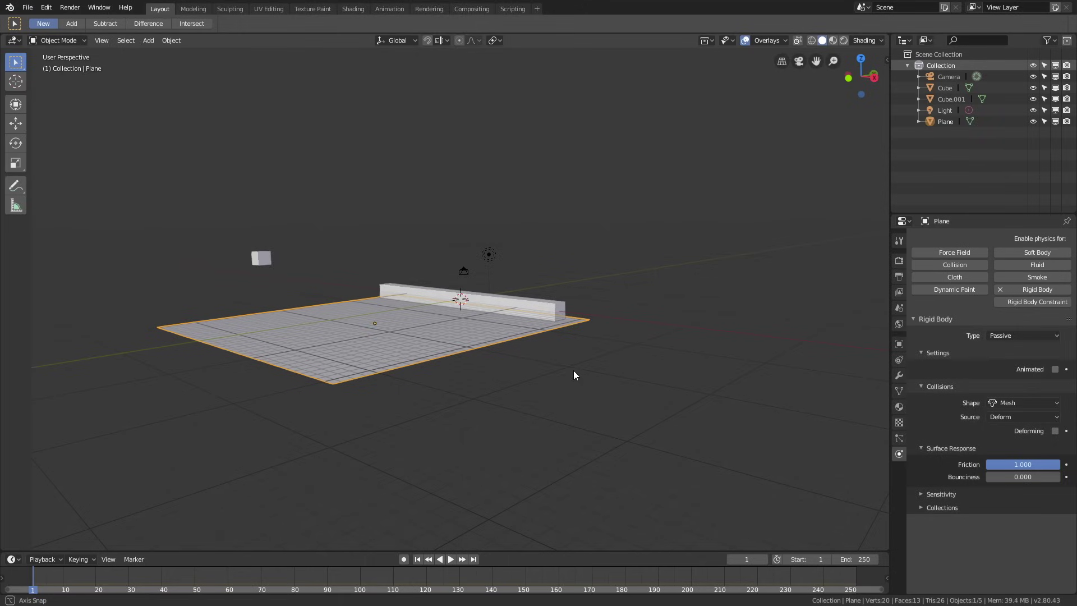
click(554, 306)
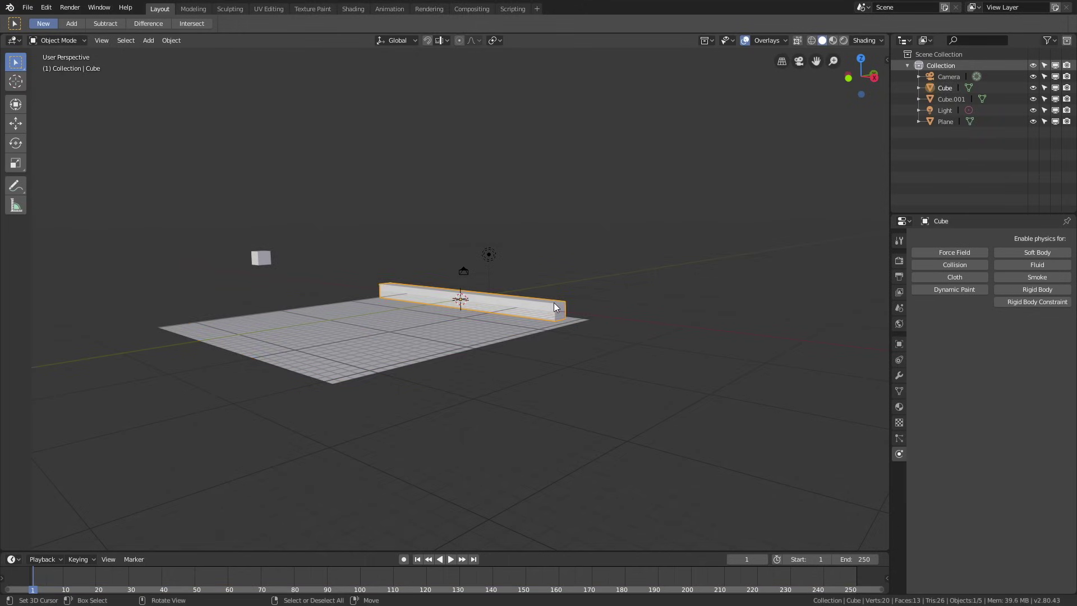
click(1034, 291)
click(1011, 334)
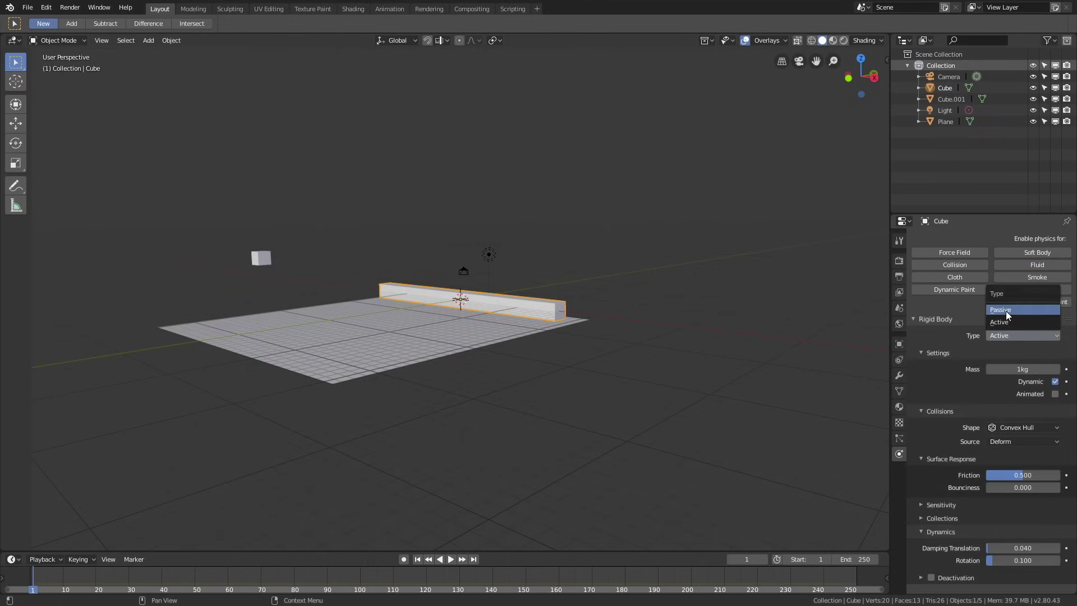
click(1005, 310)
click(1025, 402)
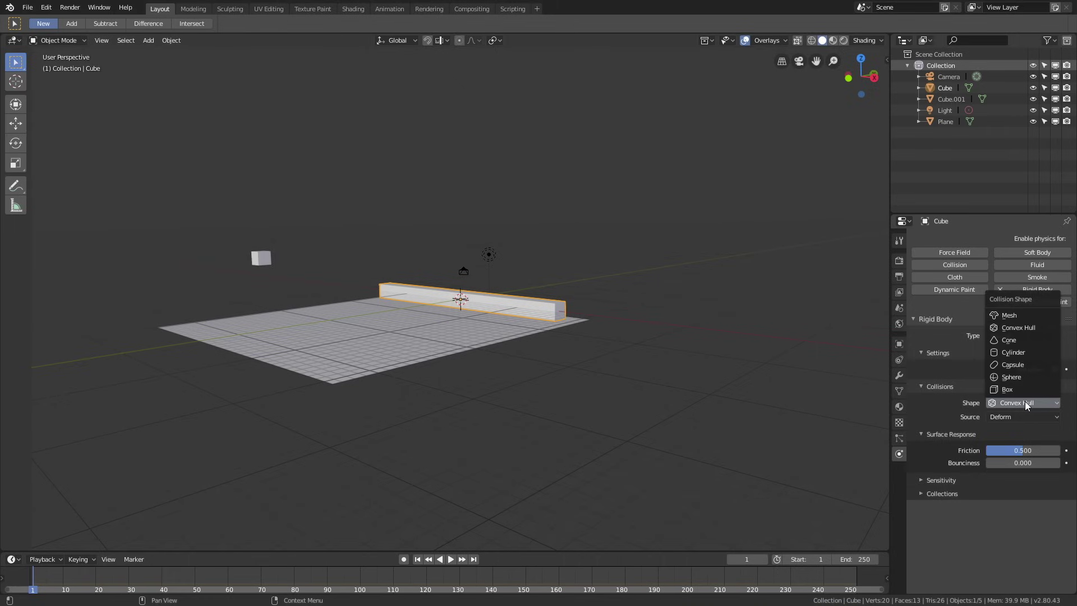
click(1018, 314)
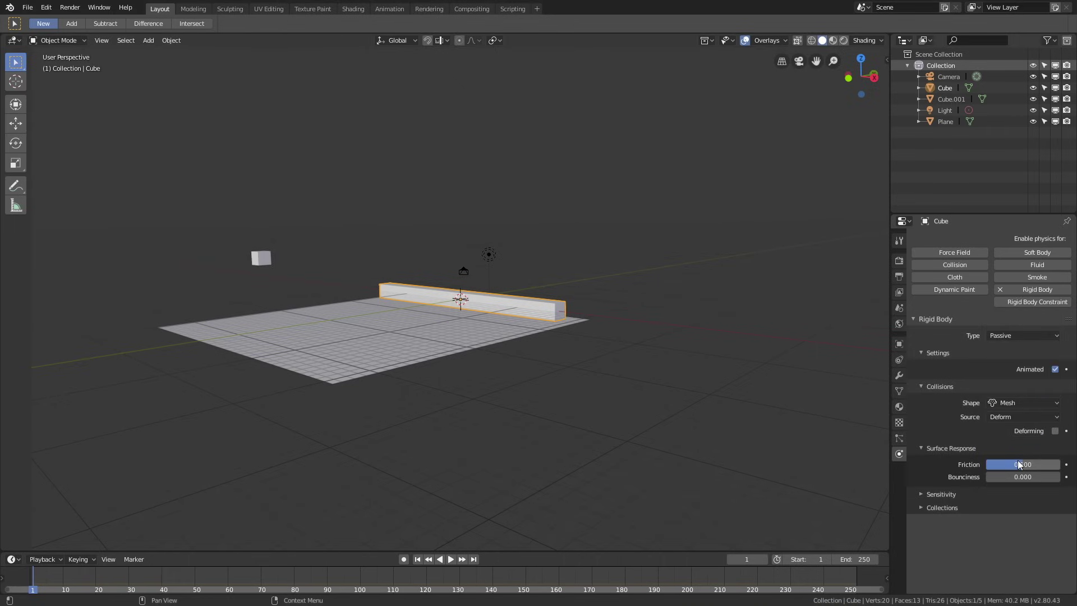
click(448, 559)
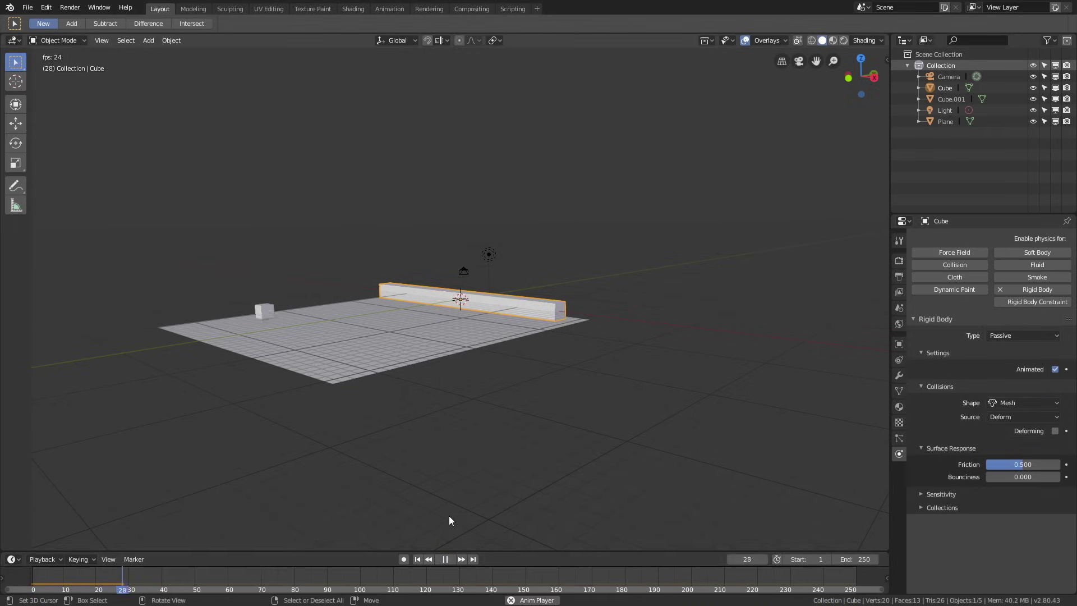
click(448, 559)
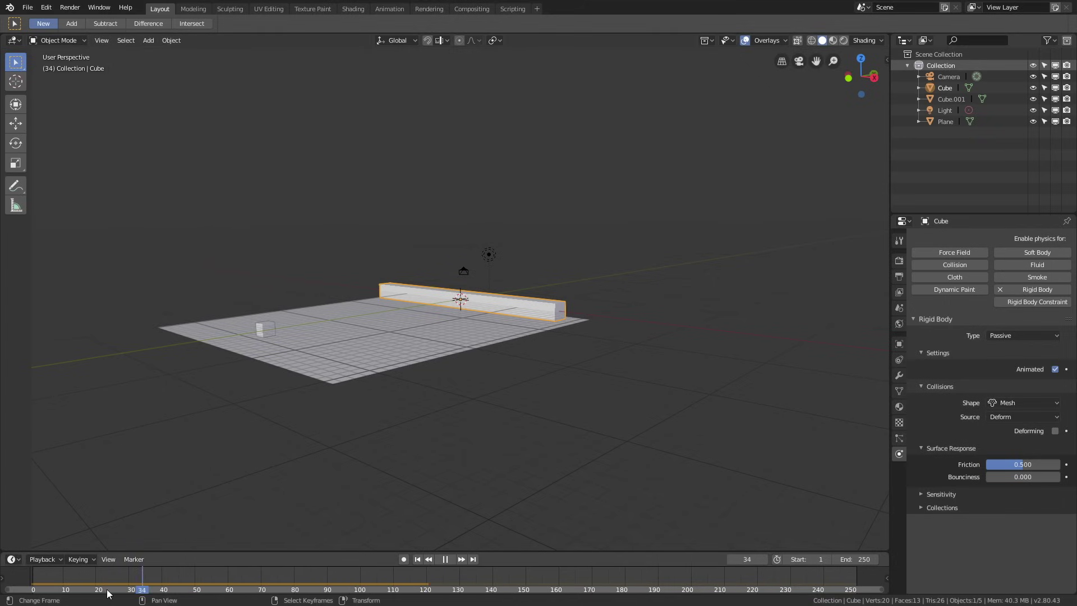
key(Escape)
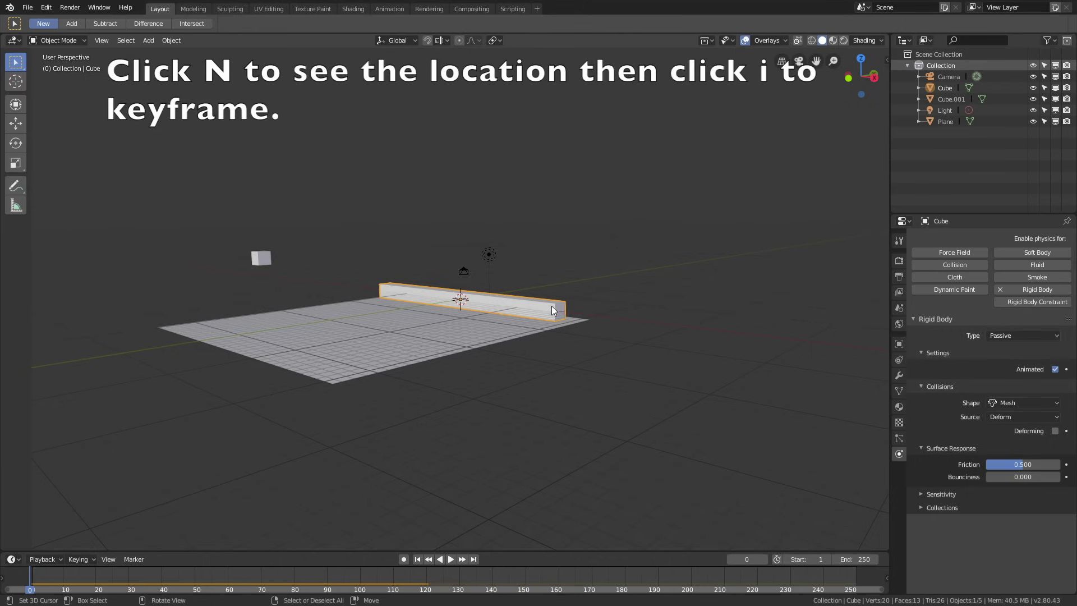
key(n)
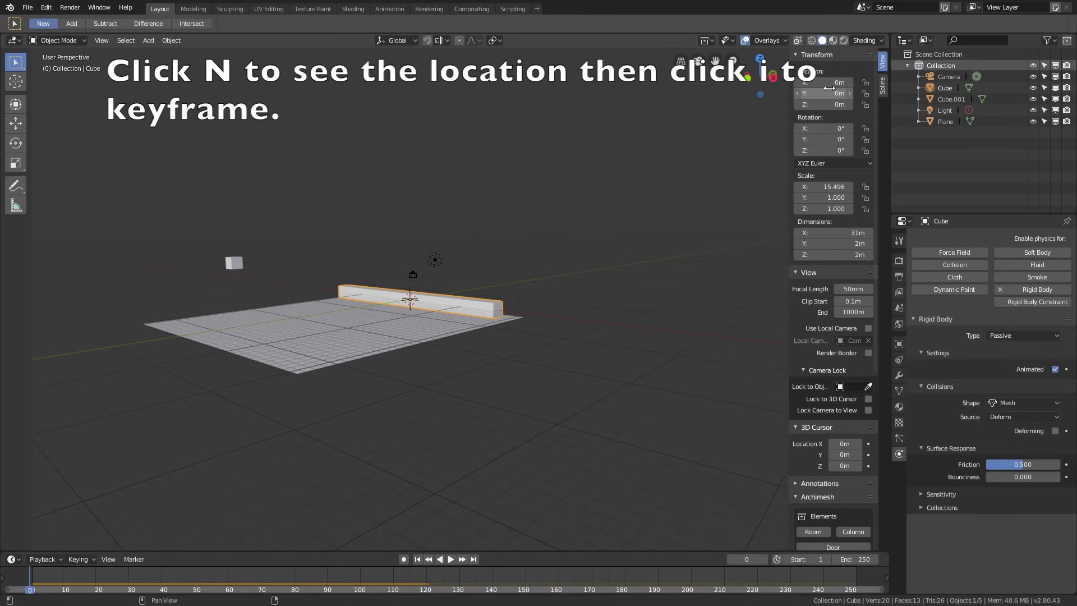
- Keyframe the beam's location at frame 0 and at frame 130 at Y -30.03 m
key(i)
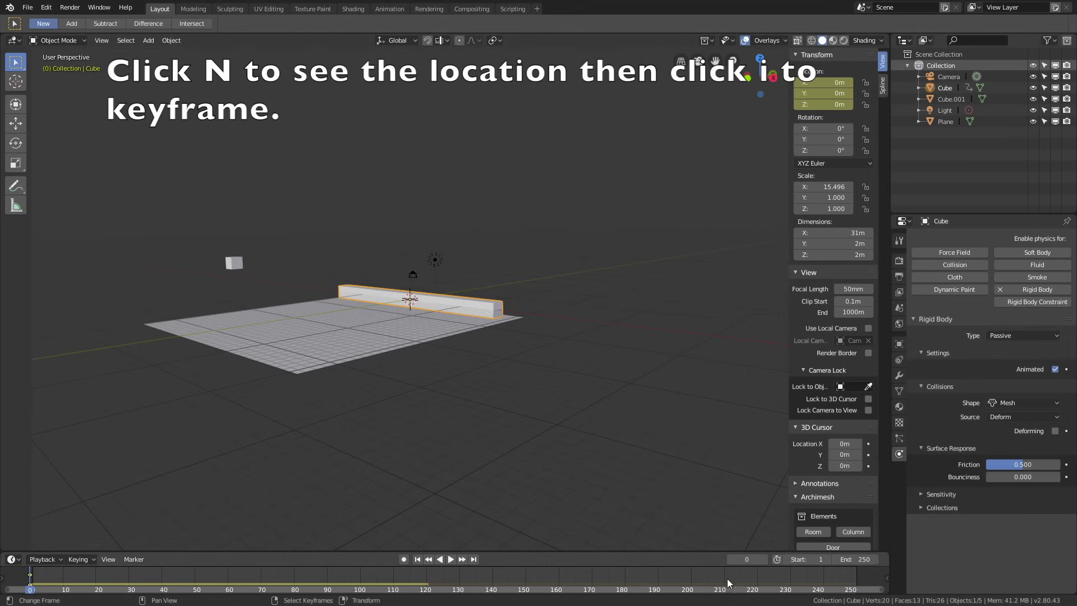
drag(461, 580, 459, 580)
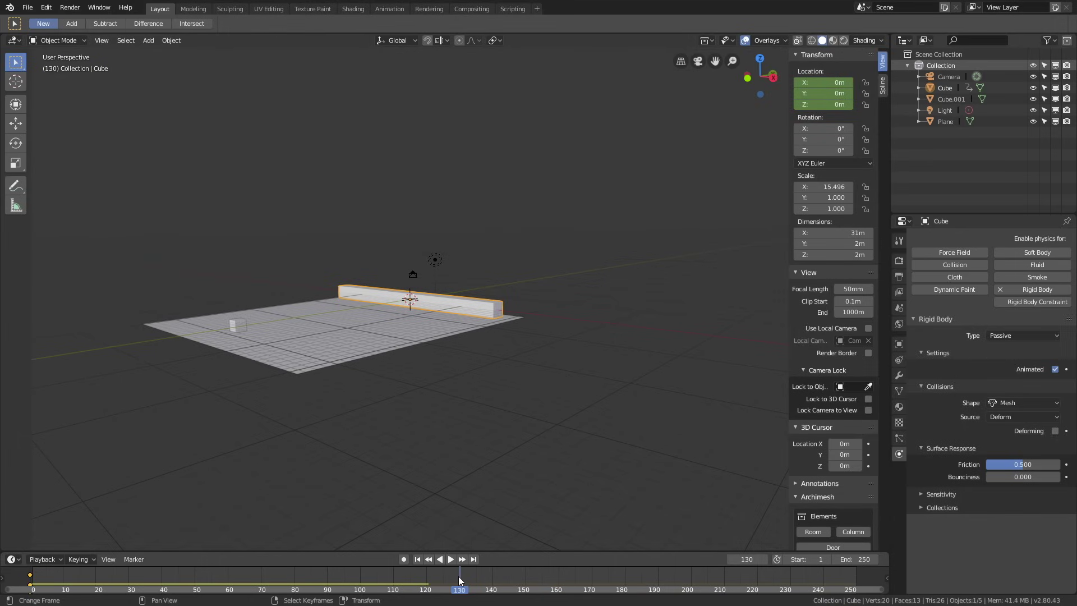
key(g)
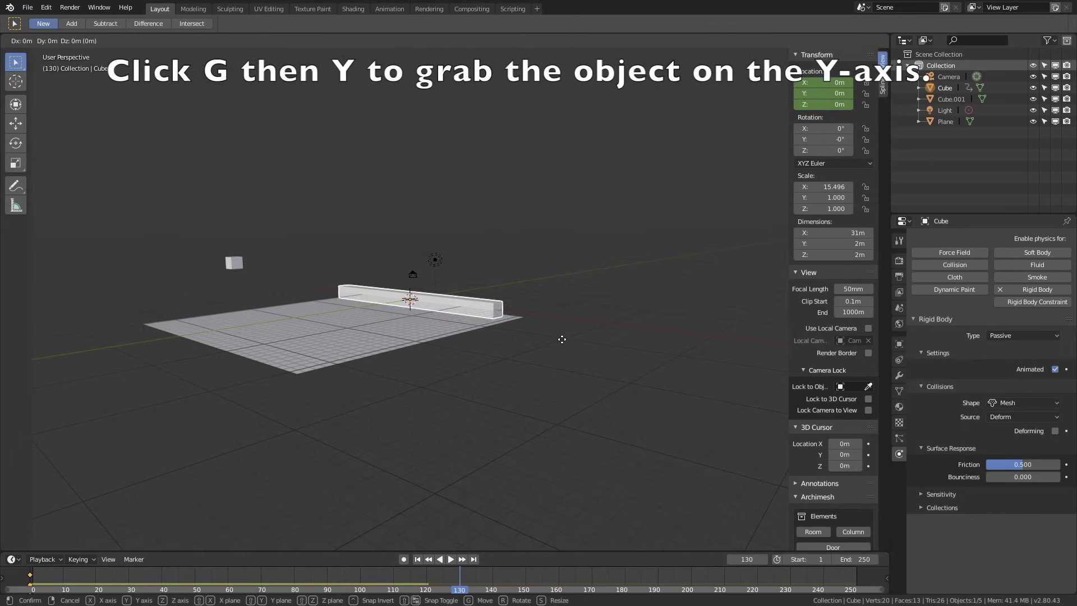
key(y)
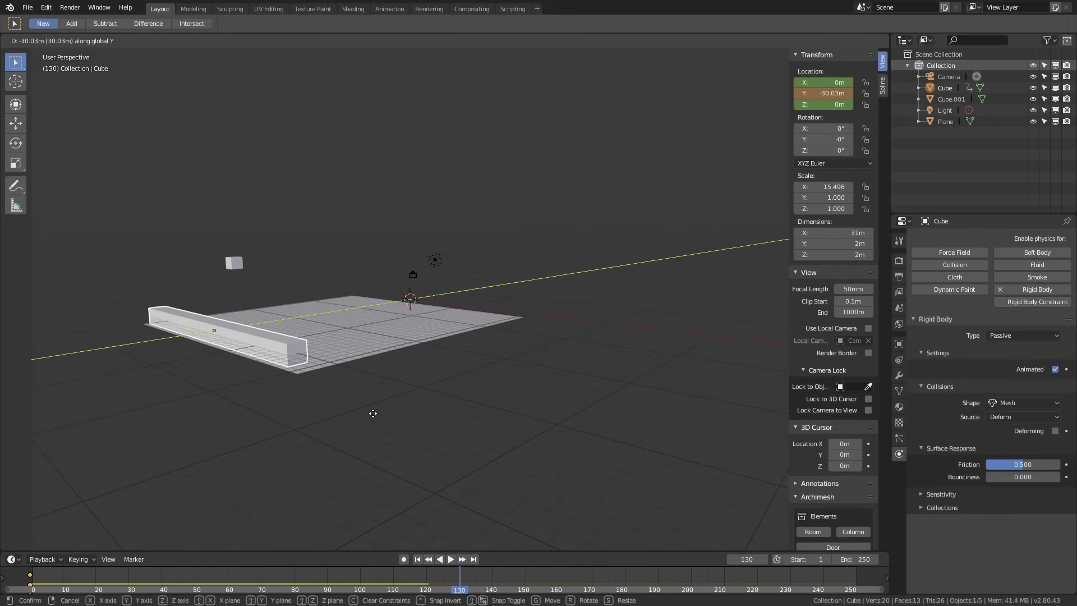
click(375, 418)
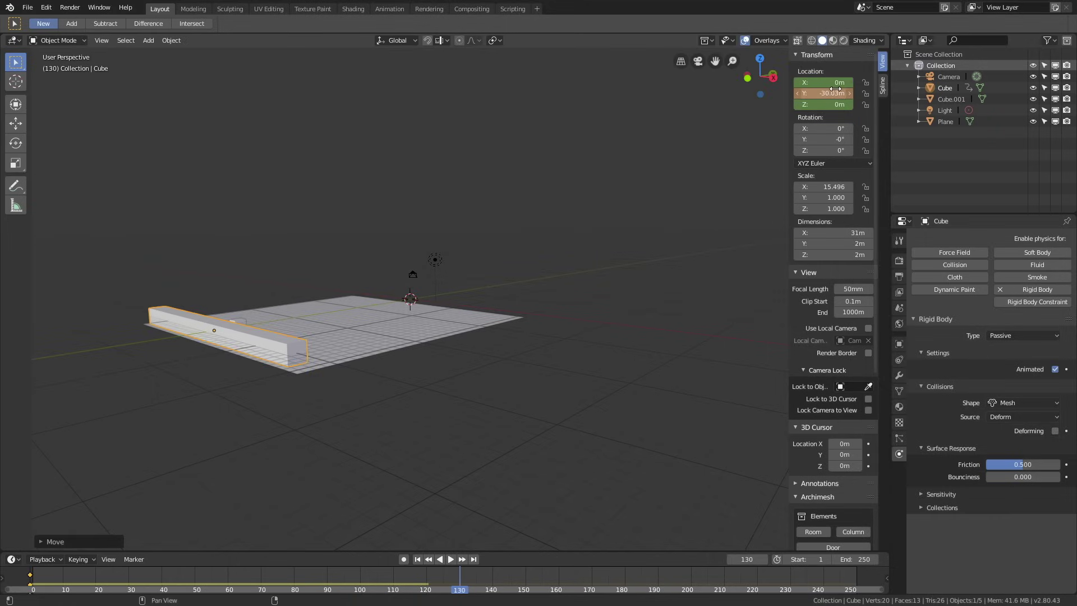
key(i)
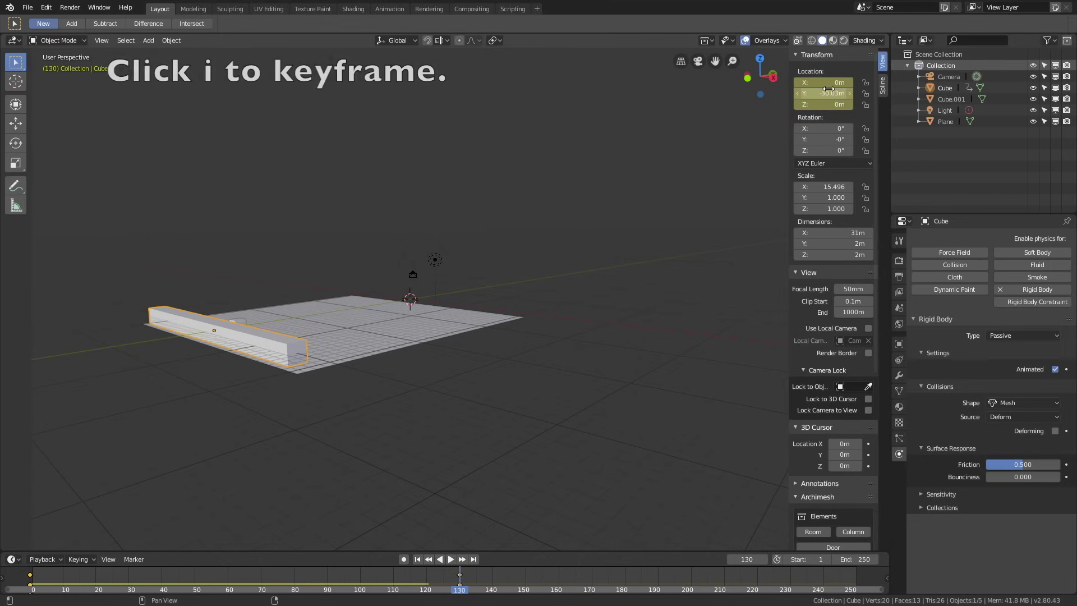
- Replay the animation from frame 0 to check the beam's push
click(21, 572)
key(space)
click(452, 559)
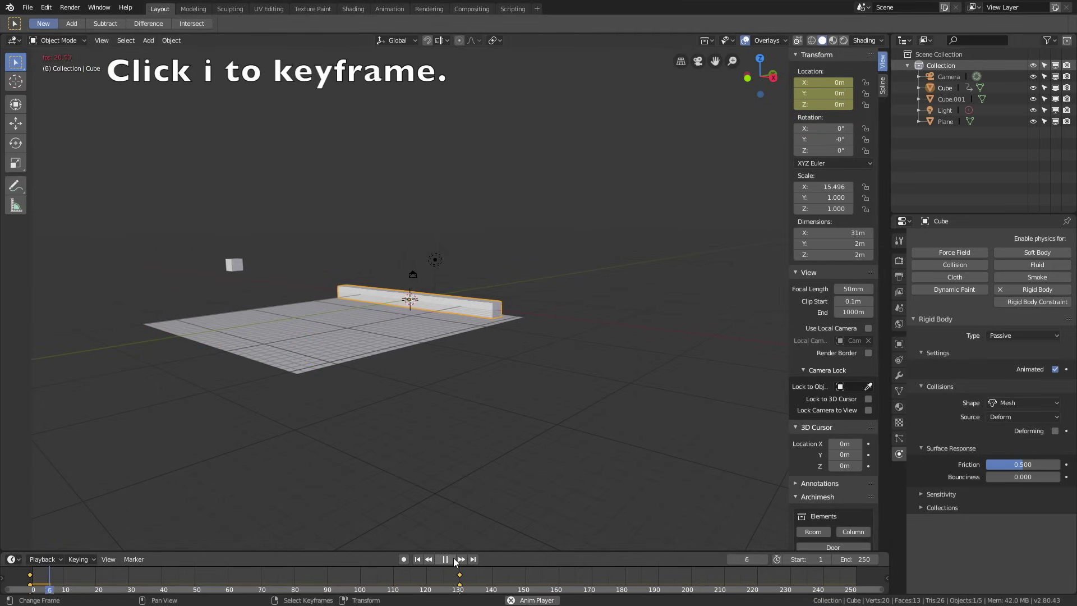
middle_drag(462, 395, 469, 409)
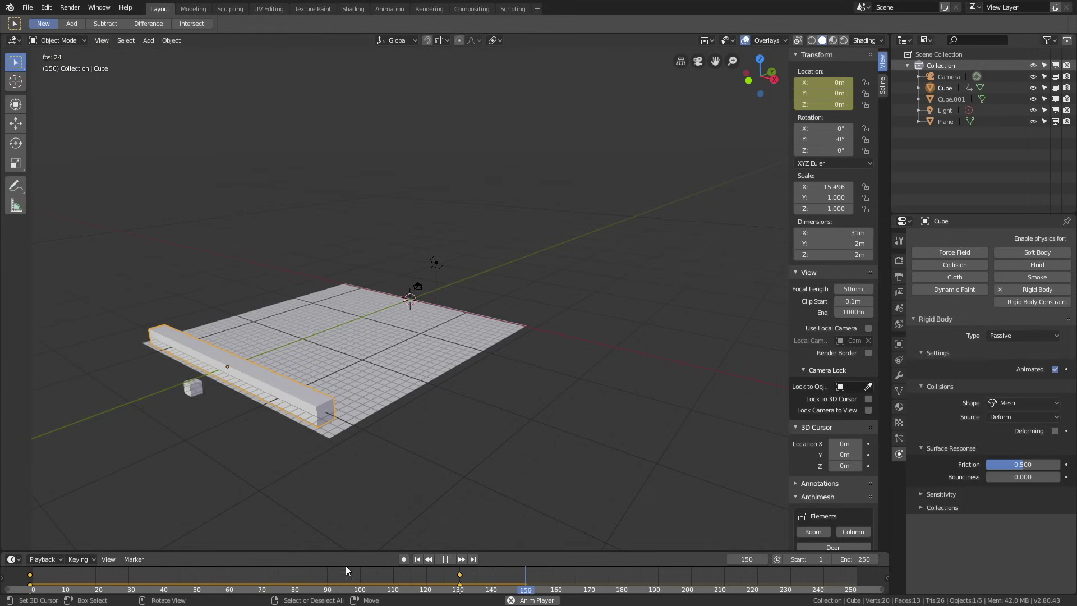
click(444, 561)
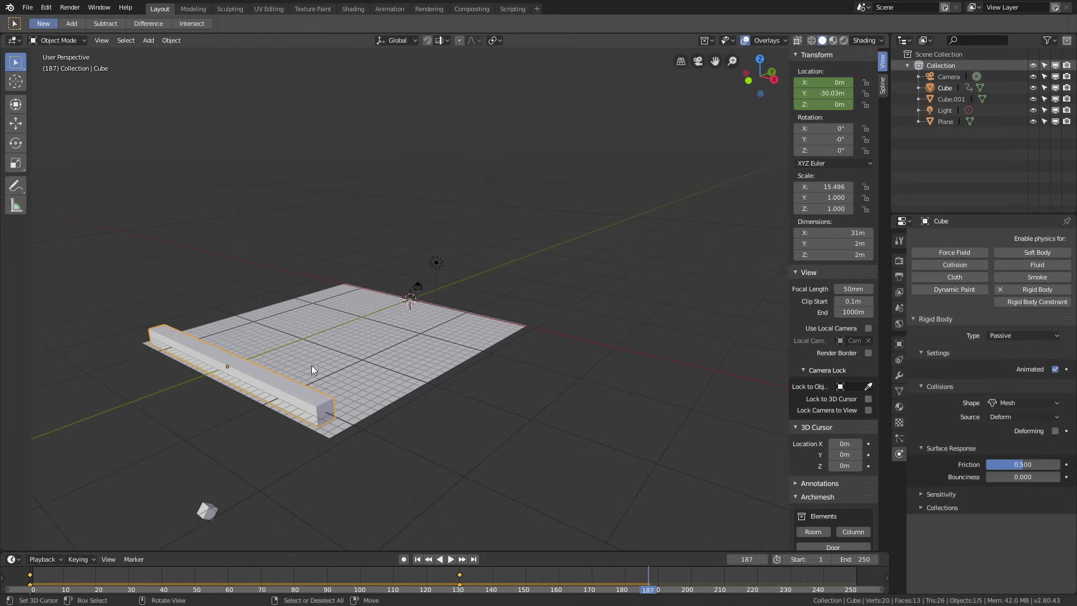
- Begin saving the scene under a new name, then cancel back to the scene
click(27, 8)
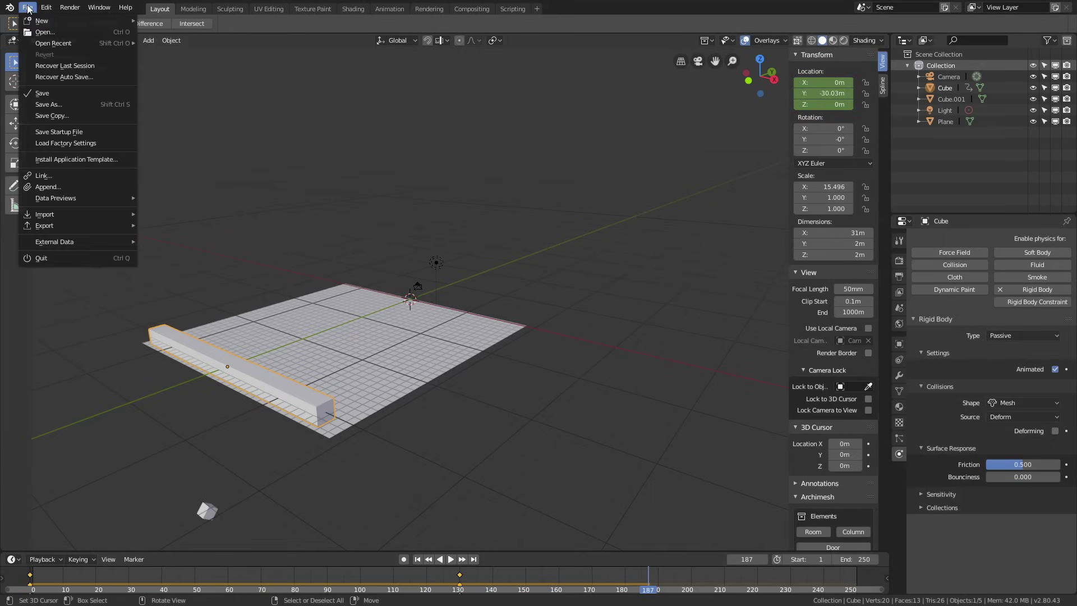
click(48, 104)
click(169, 68)
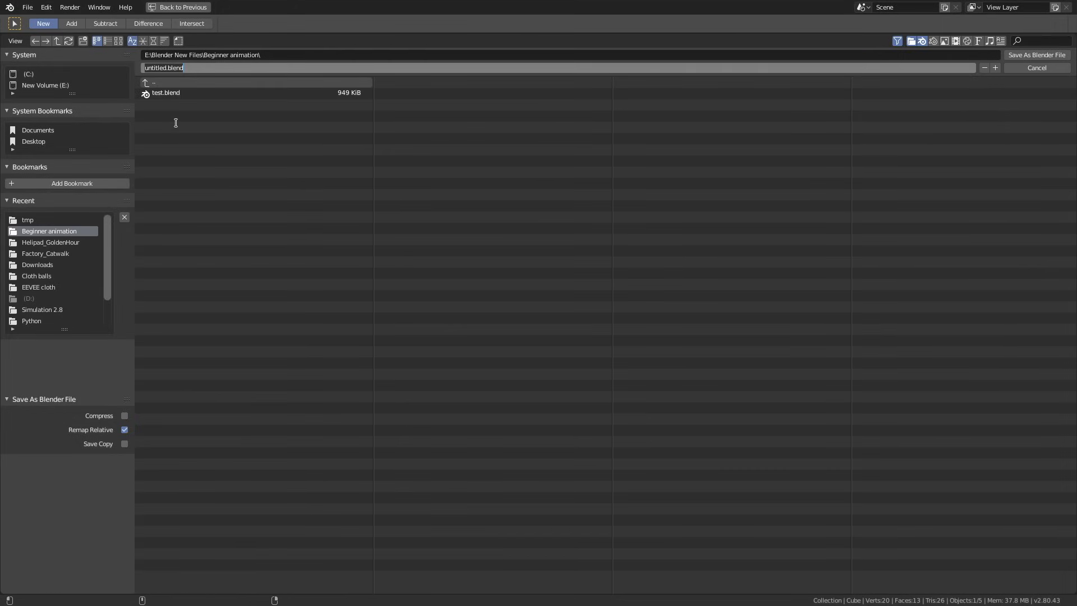
key(Escape)
key(Escape)
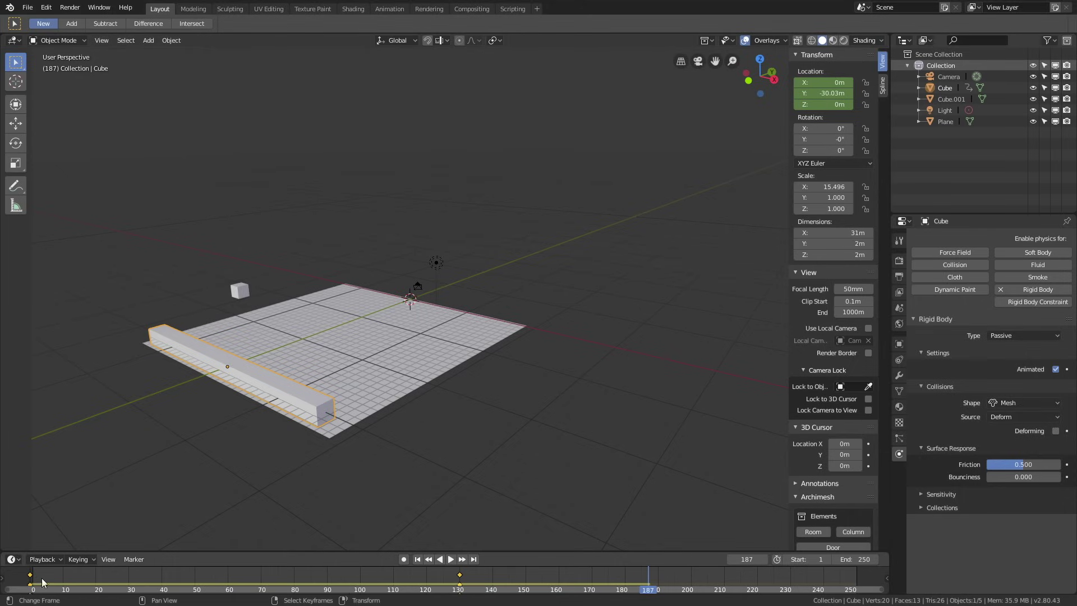
- At frame 0, give Cube.001 a new material with a Diffuse BSDF surface
click(32, 579)
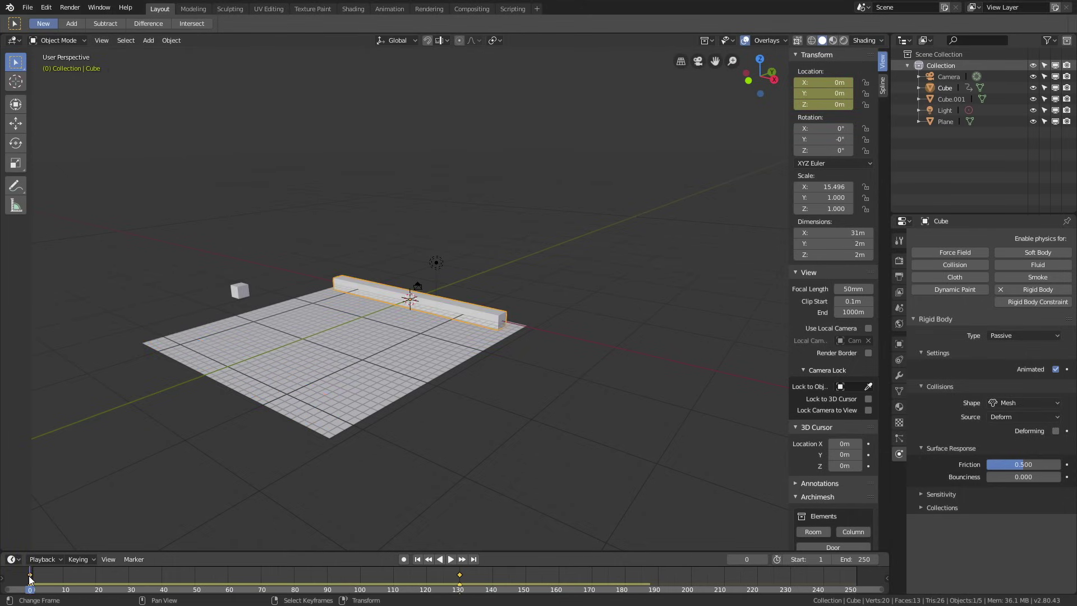
click(237, 297)
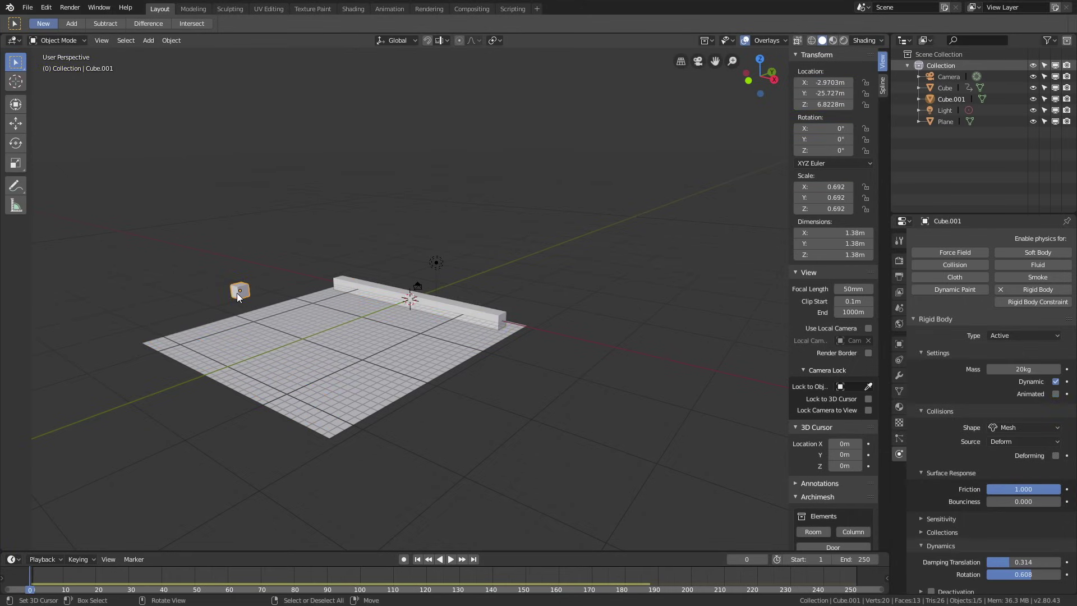
click(899, 406)
click(965, 285)
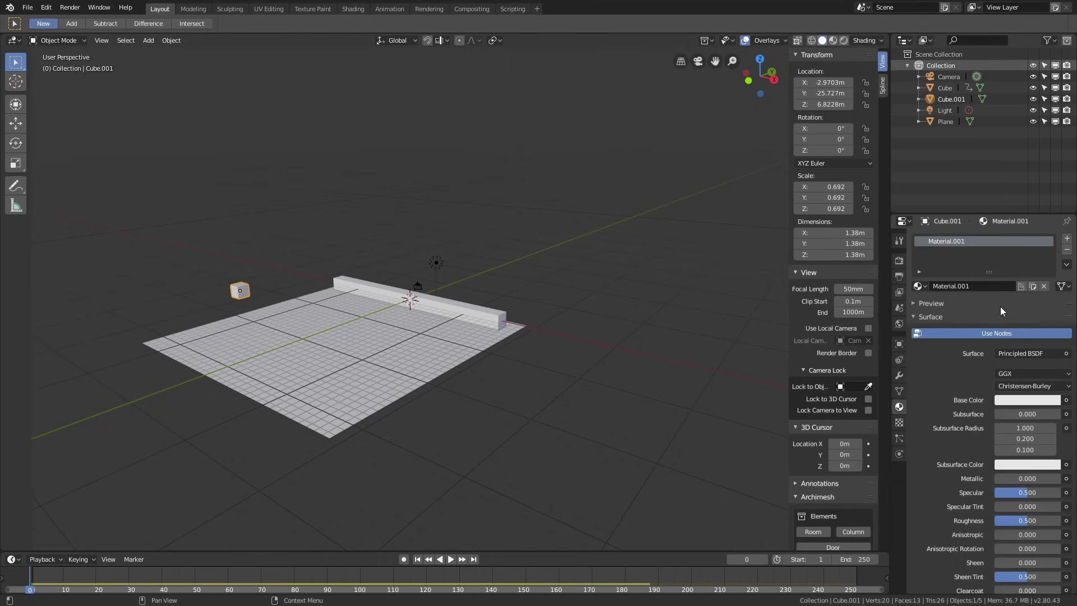
click(1013, 353)
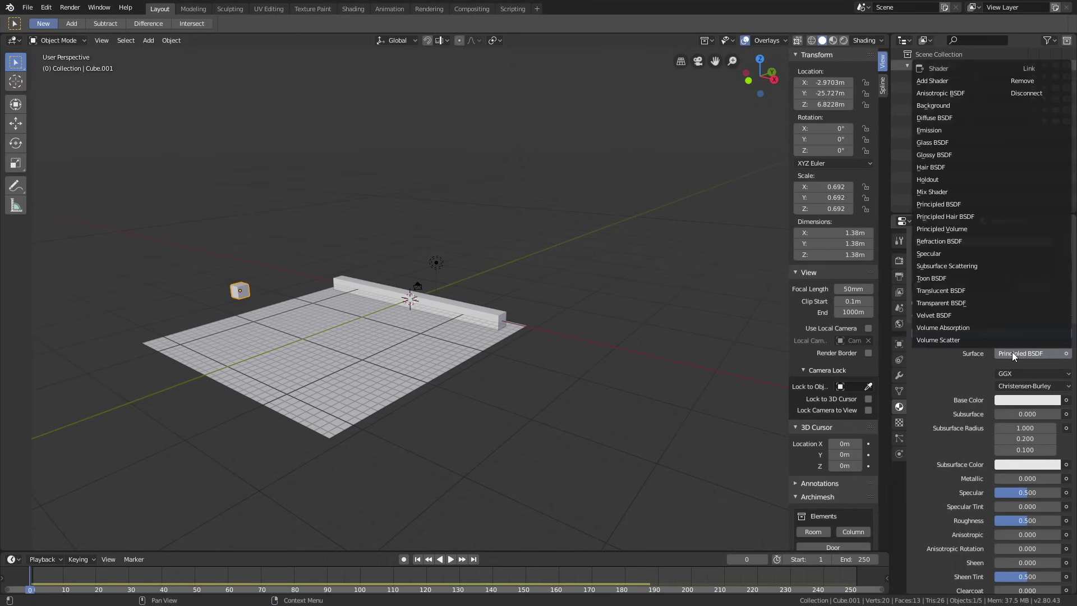
click(948, 118)
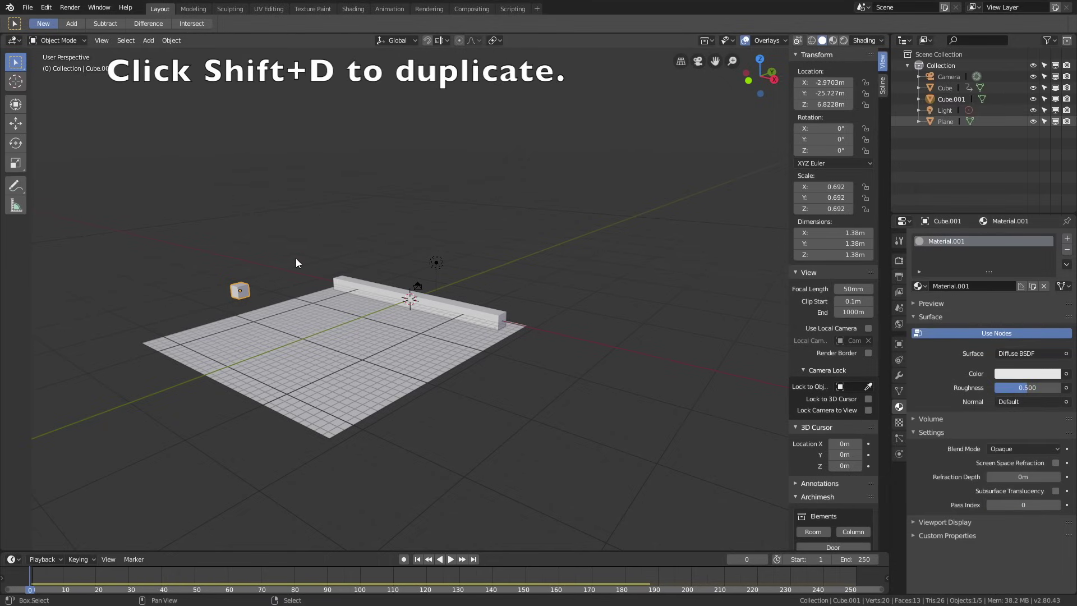
- Duplicate the small cube five times, placing the copies across the plane
key(shift+d)
click(325, 244)
middle_drag(337, 288, 421, 288)
key(shift+d)
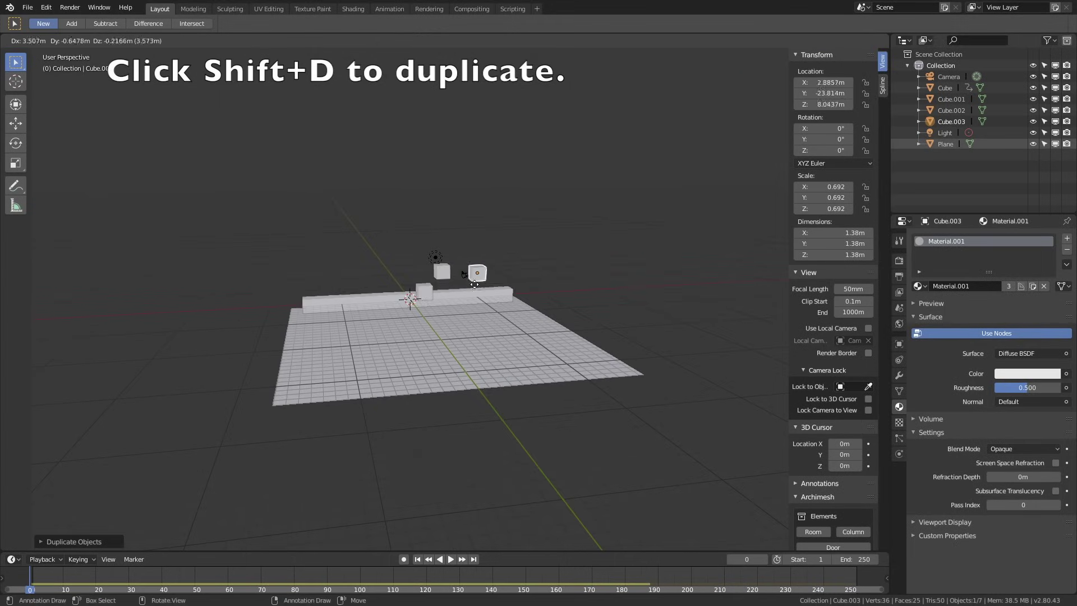
click(486, 283)
key(shift+d)
click(483, 307)
key(shift+d)
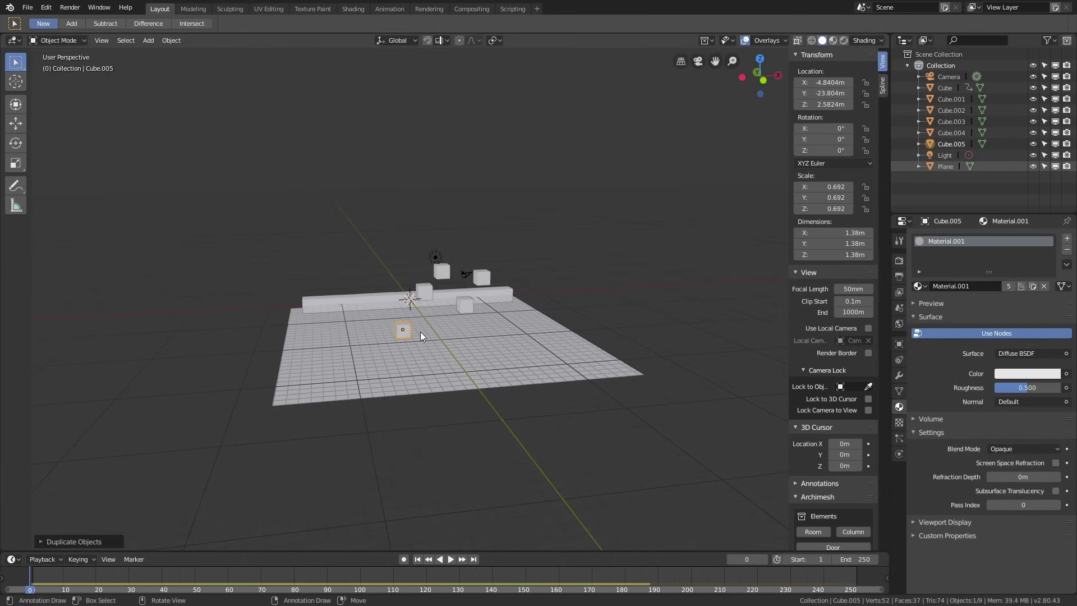
click(420, 332)
key(shift+d)
click(380, 307)
middle_drag(425, 326, 550, 366)
- Place six more cube duplicates toward the right of the plane, up to Cube.012
key(shift+d)
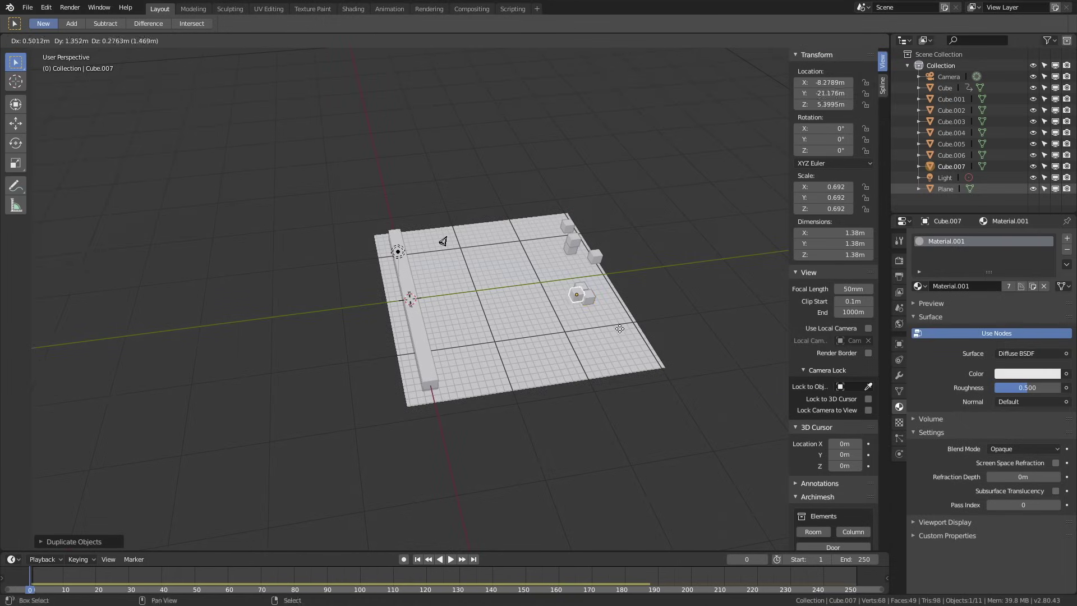
click(603, 328)
middle_drag(607, 332, 694, 369)
key(shift+d)
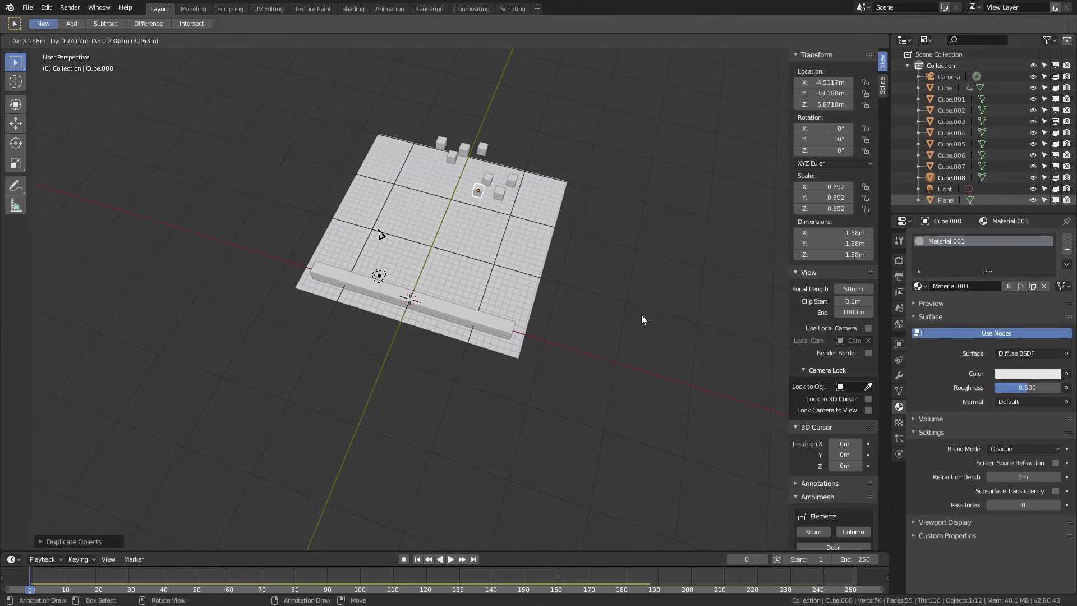
click(640, 315)
key(shift+d)
click(604, 316)
key(shift+d)
click(568, 306)
key(shift+d)
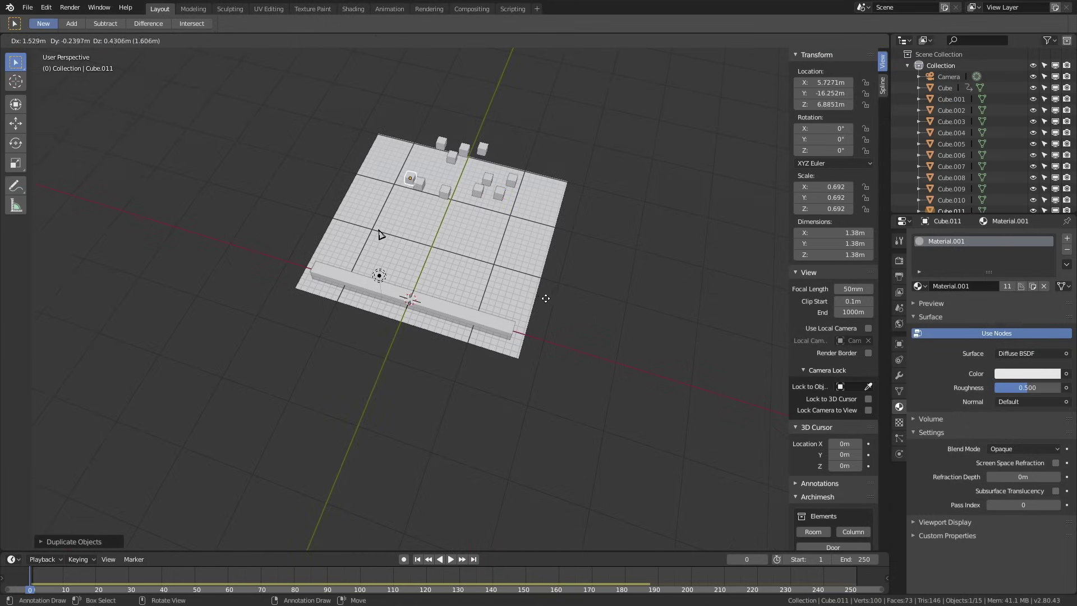
click(536, 293)
middle_drag(534, 291, 725, 296)
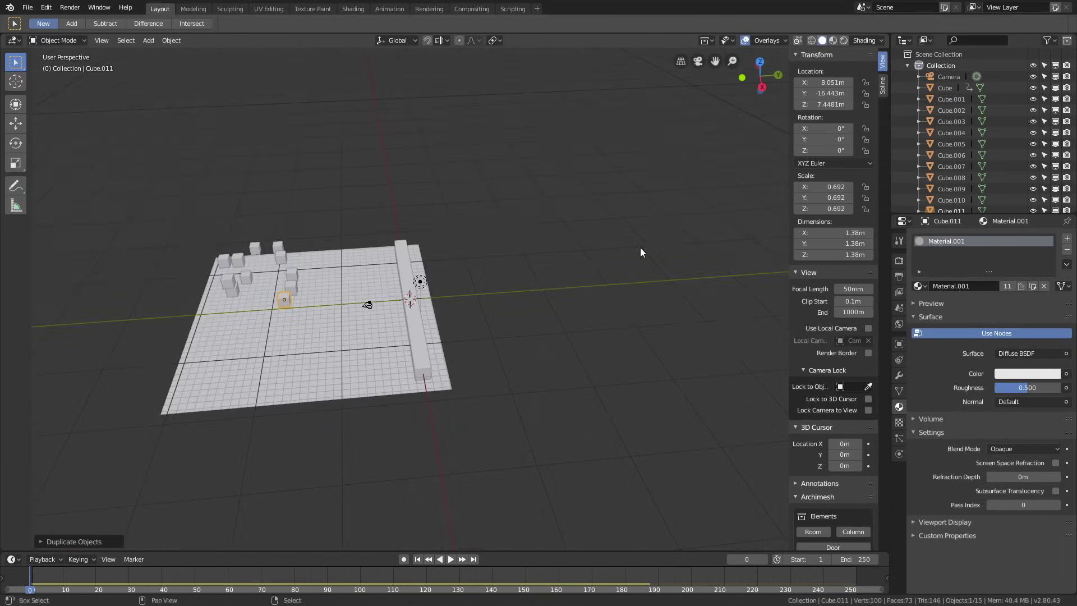
key(shift+d)
click(570, 281)
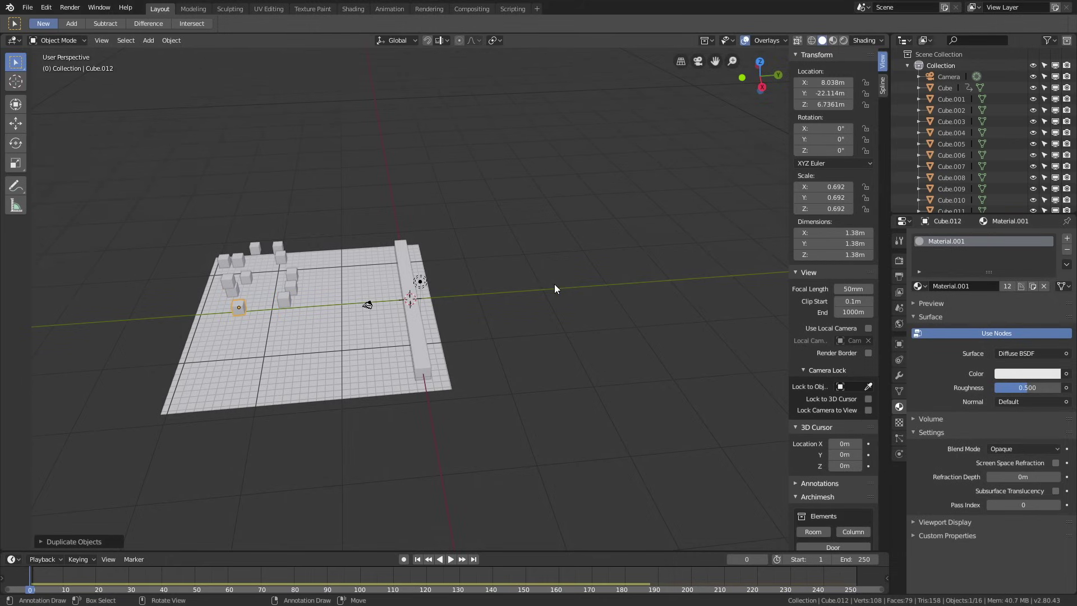
- Play the simulation and stop at frame 173 once the beam sweeps the cubes off
click(451, 560)
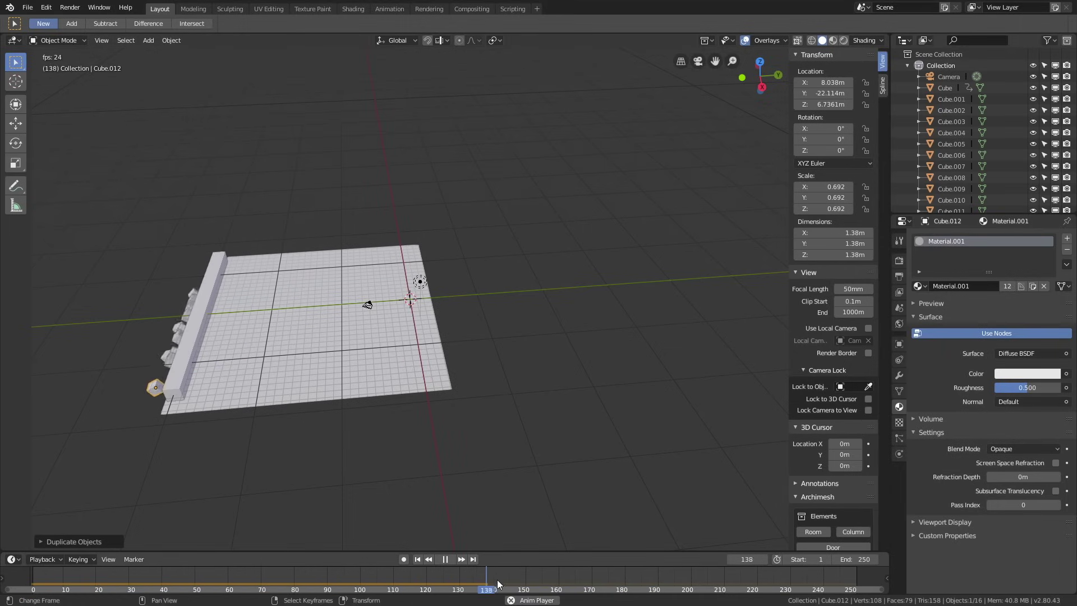
click(446, 559)
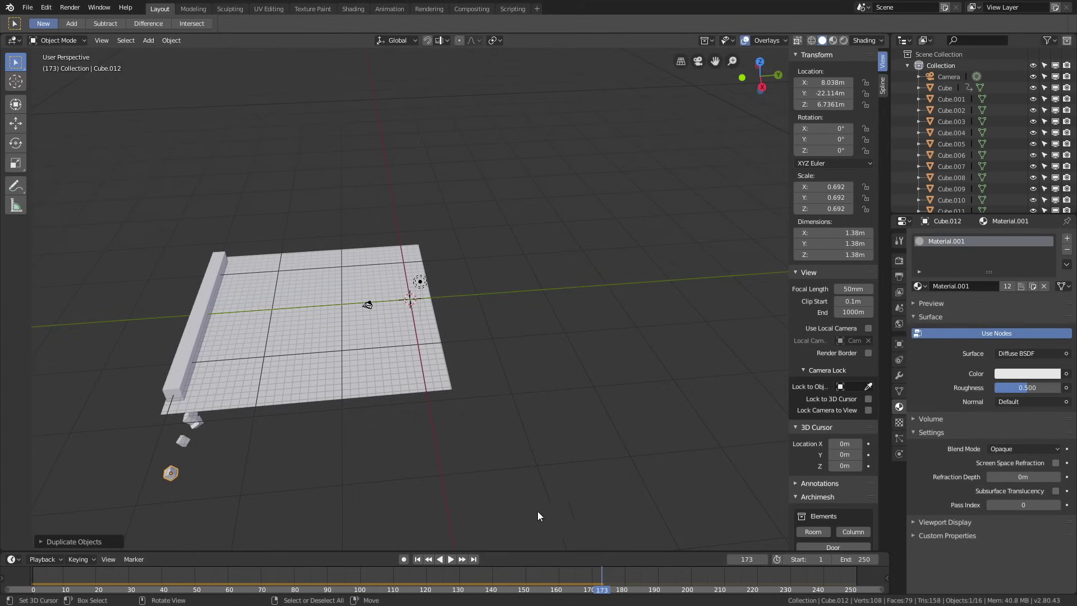
- Bake the Rigid Body World cache for all 250 frames, then scrub back to frame 35
click(899, 308)
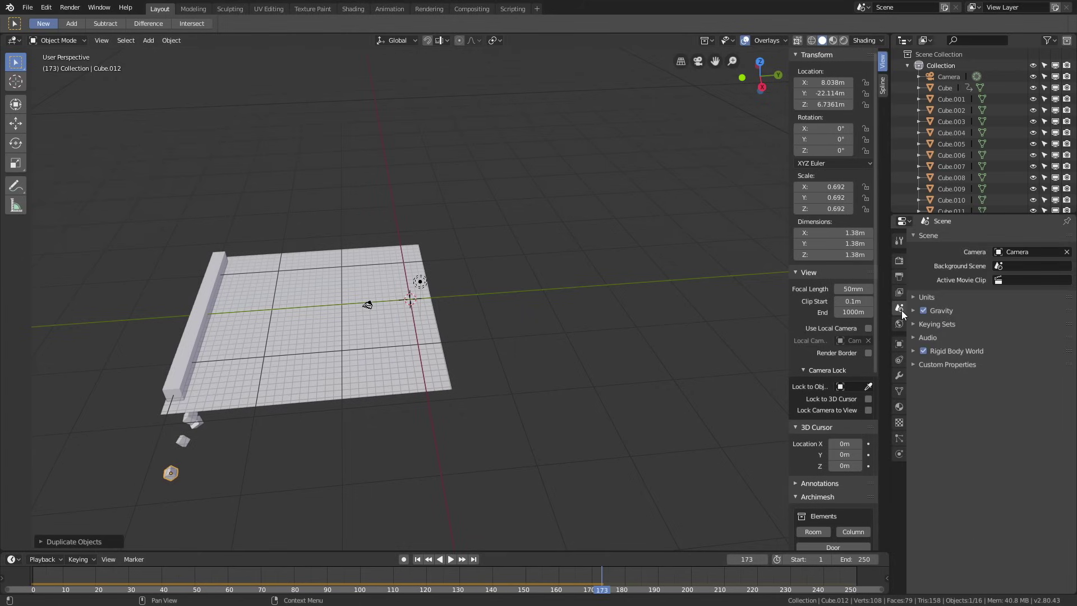
click(913, 350)
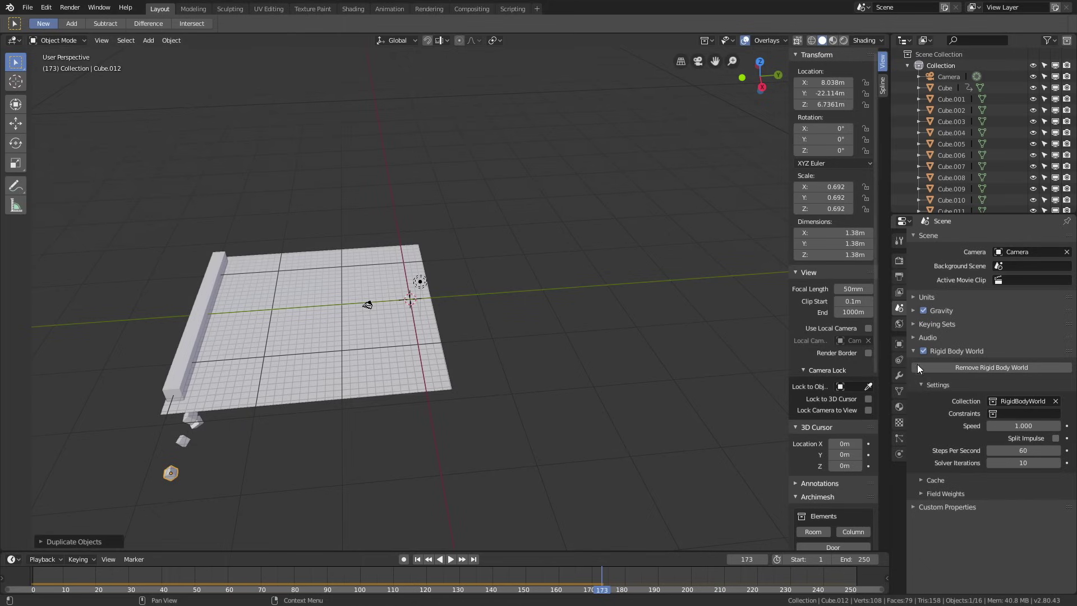
click(935, 480)
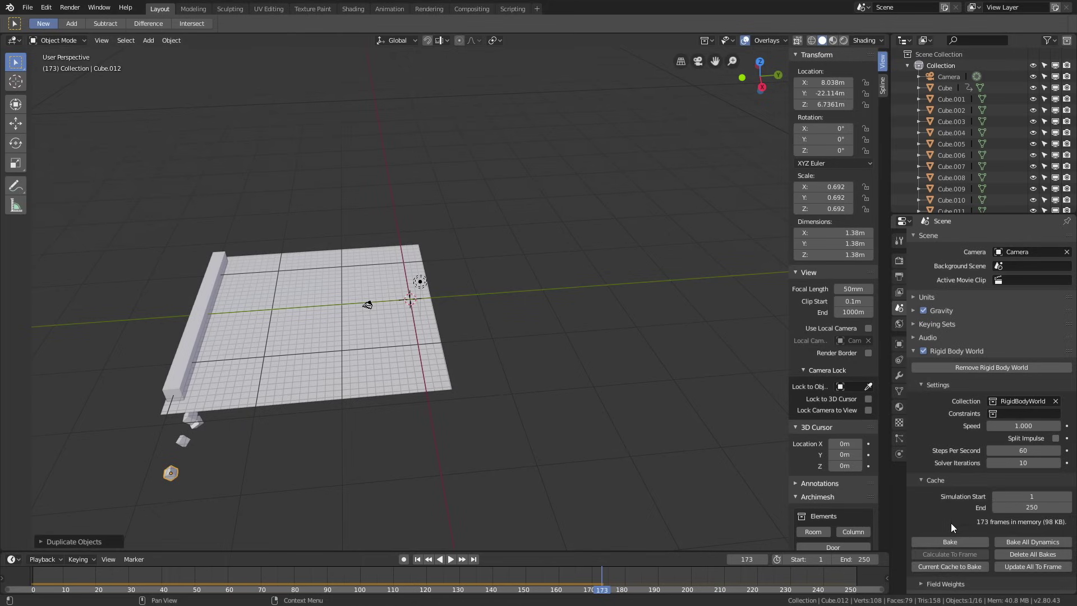
click(947, 543)
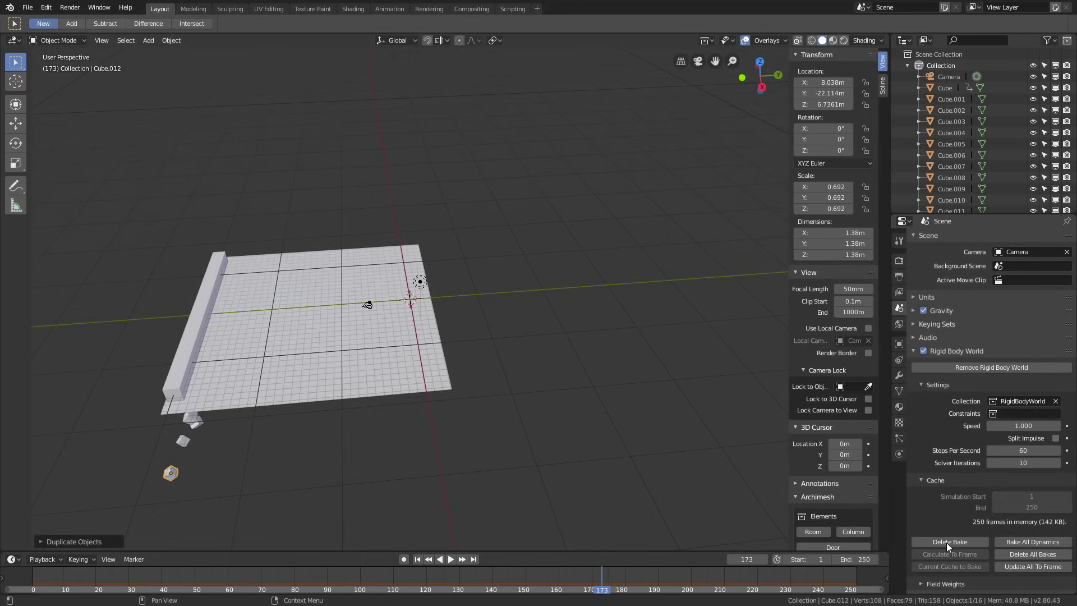
drag(111, 582, 553, 577)
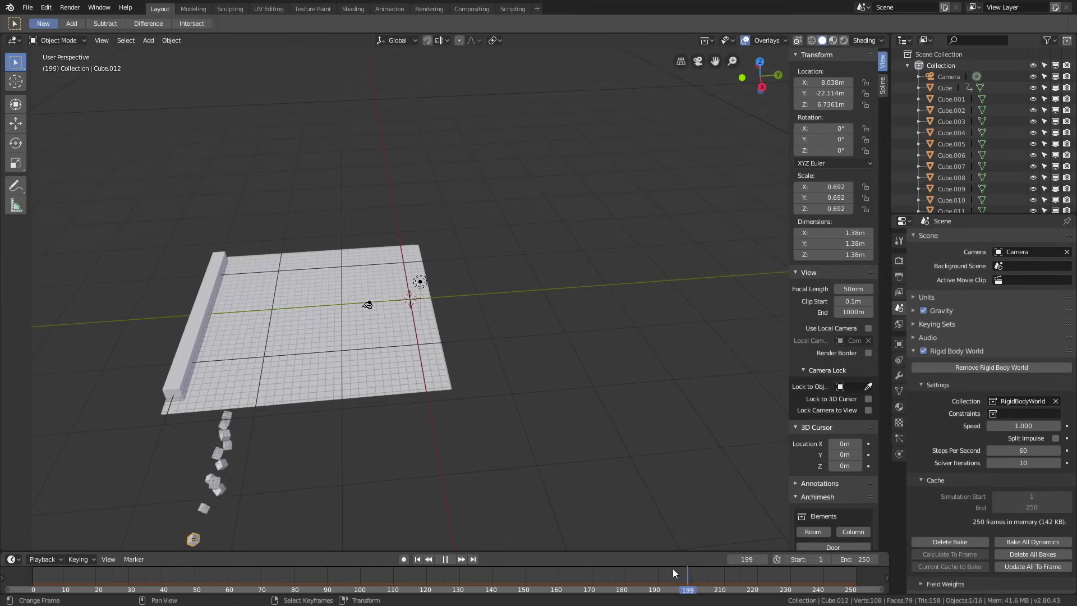
drag(673, 572, 145, 576)
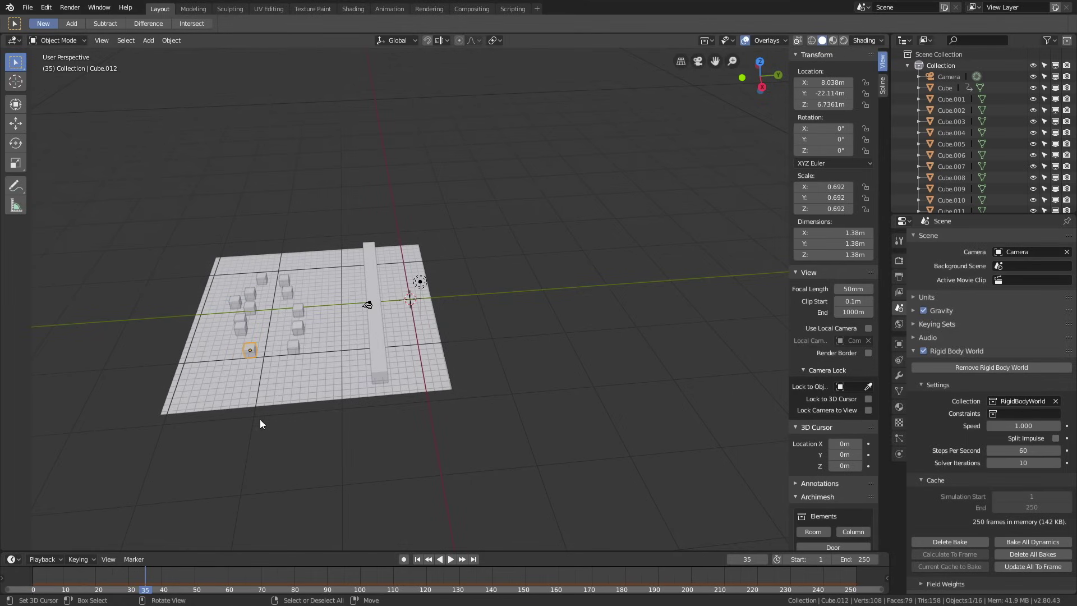
middle_drag(261, 416, 345, 384)
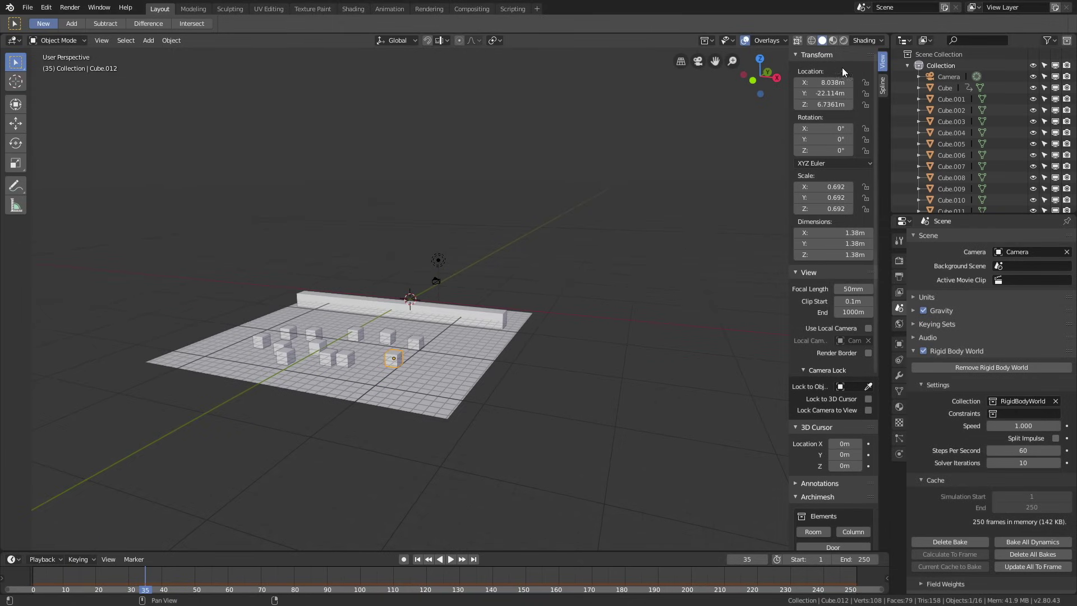
- Preview the viewport in Rendered shading and switch the render engine to Cycles
click(845, 41)
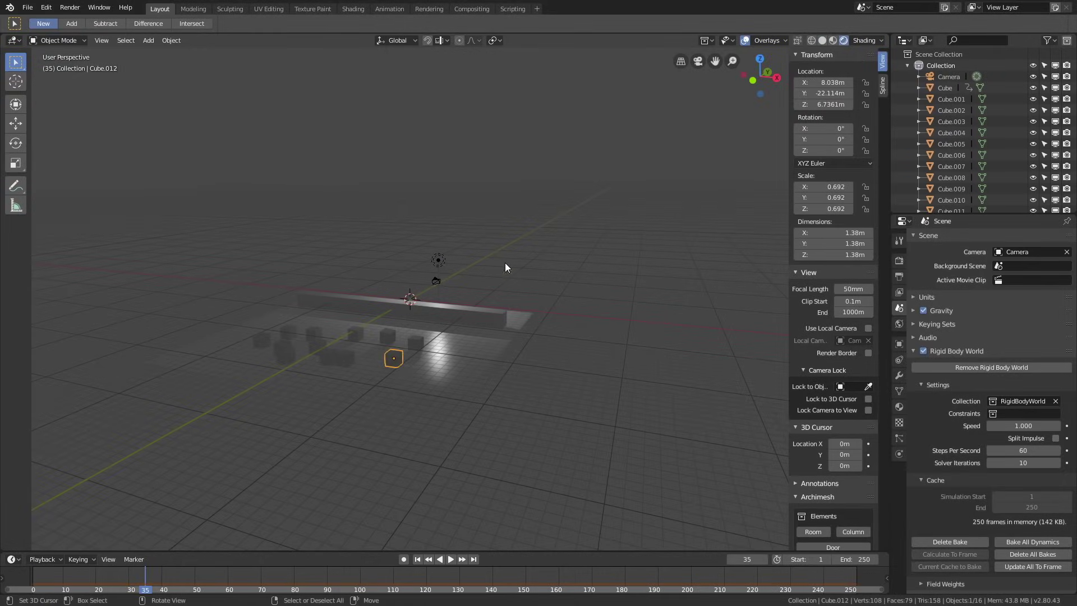
click(900, 260)
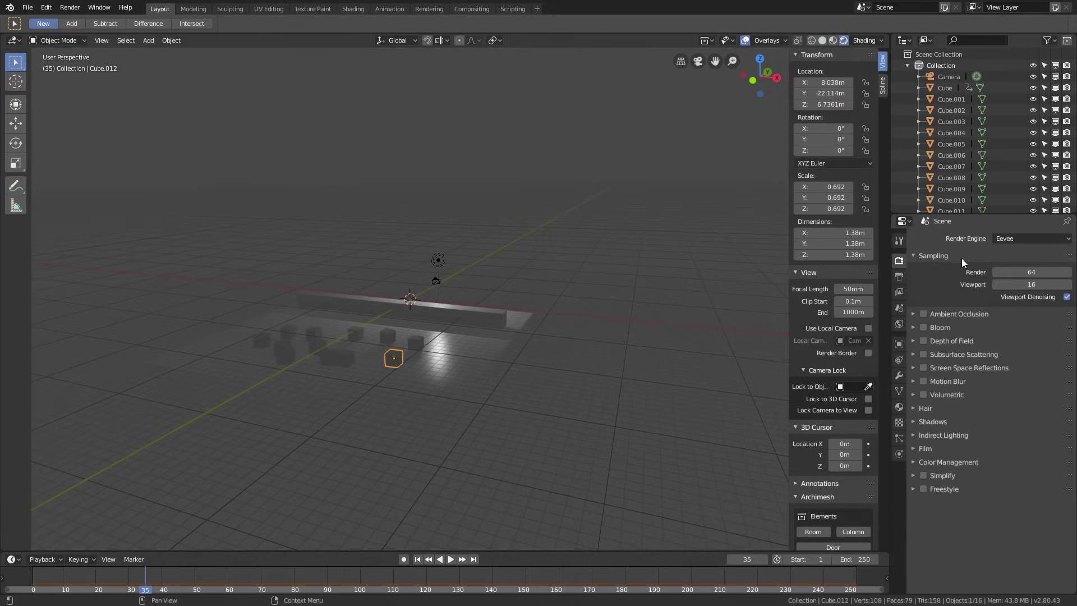
click(1006, 241)
click(1026, 203)
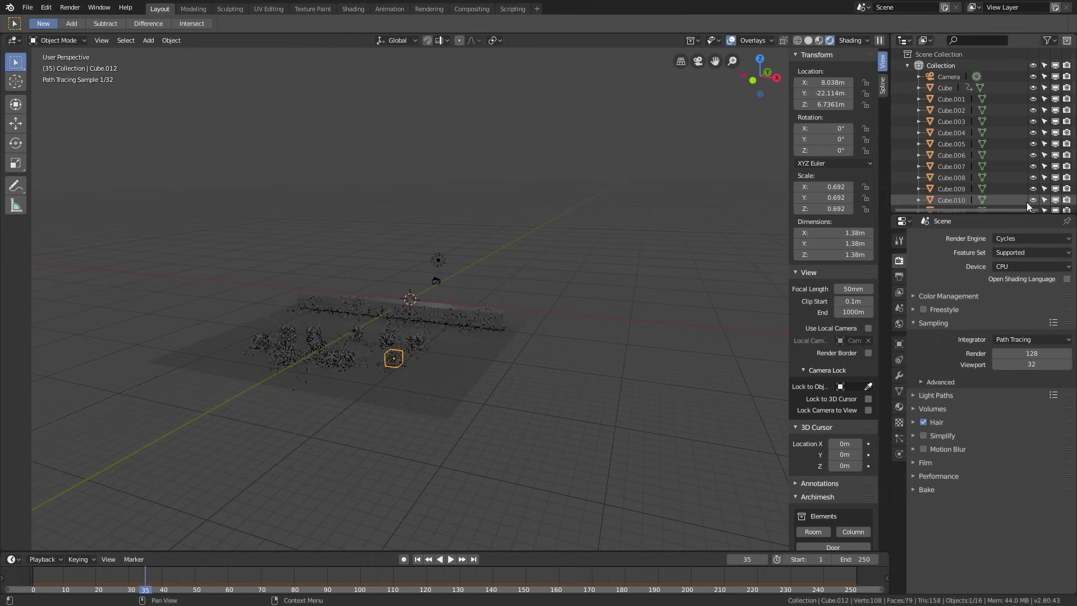
- Render on GPU Compute with 200 render and viewport samples, then select the light
click(1031, 266)
click(1032, 244)
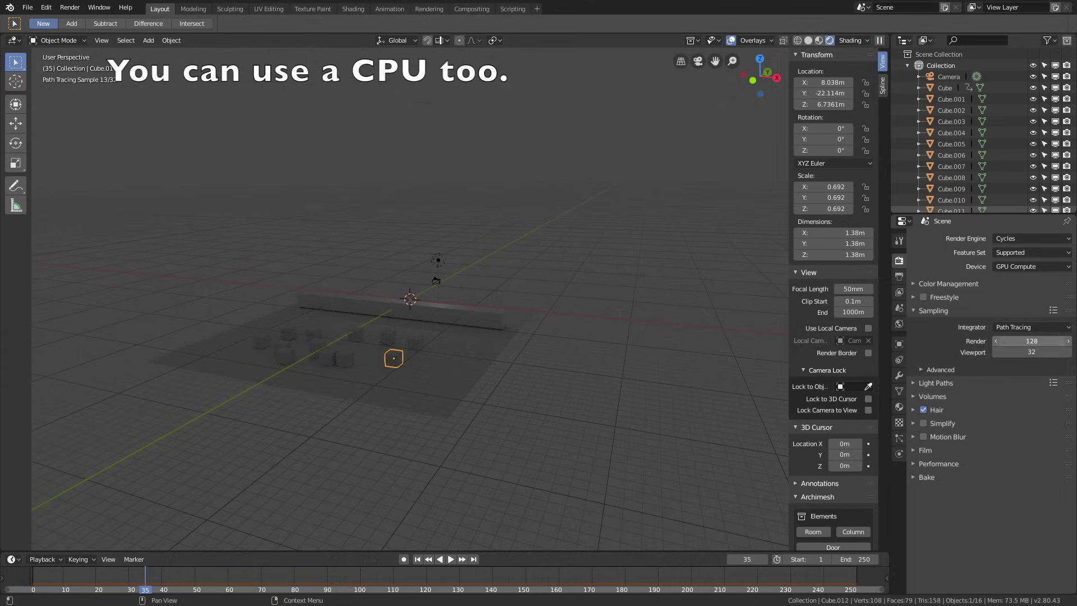
drag(1028, 352, 1026, 341)
text(200)
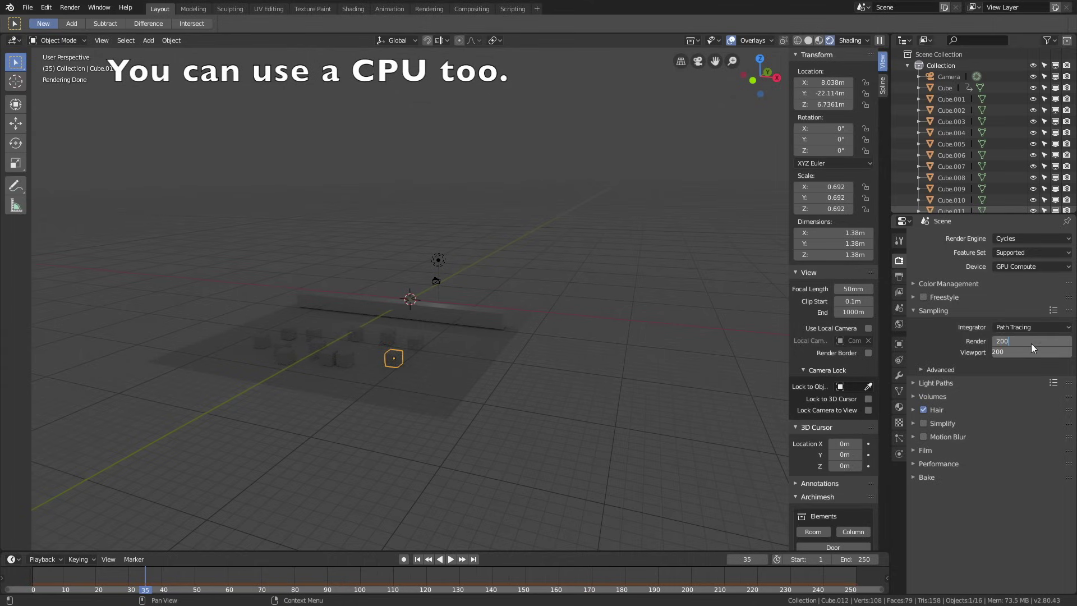
key(Return)
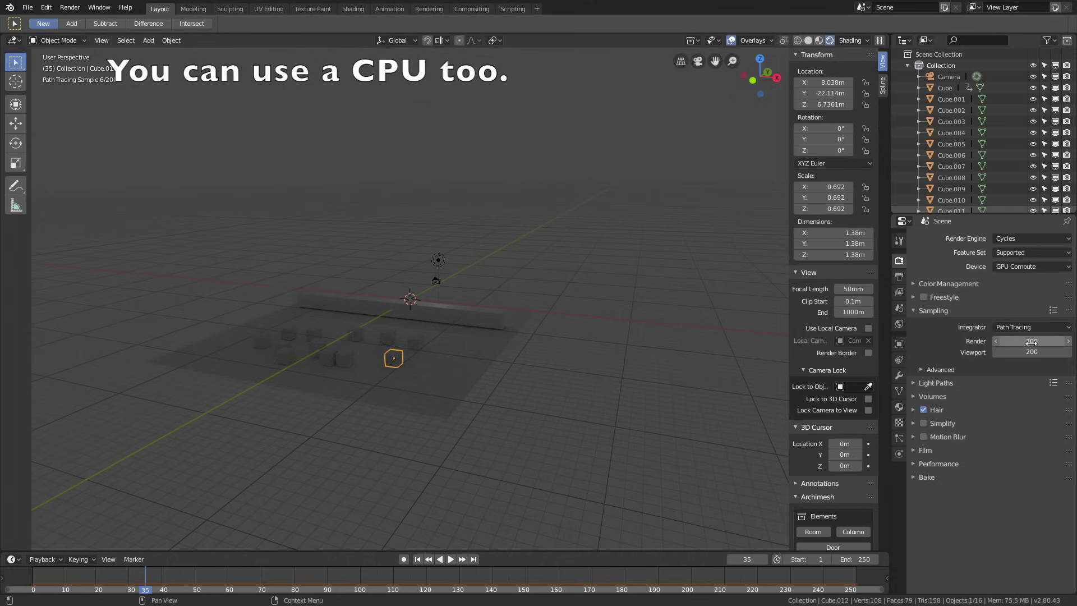
click(439, 260)
- Make the light a Sun using nodes with emission strength 7
click(899, 376)
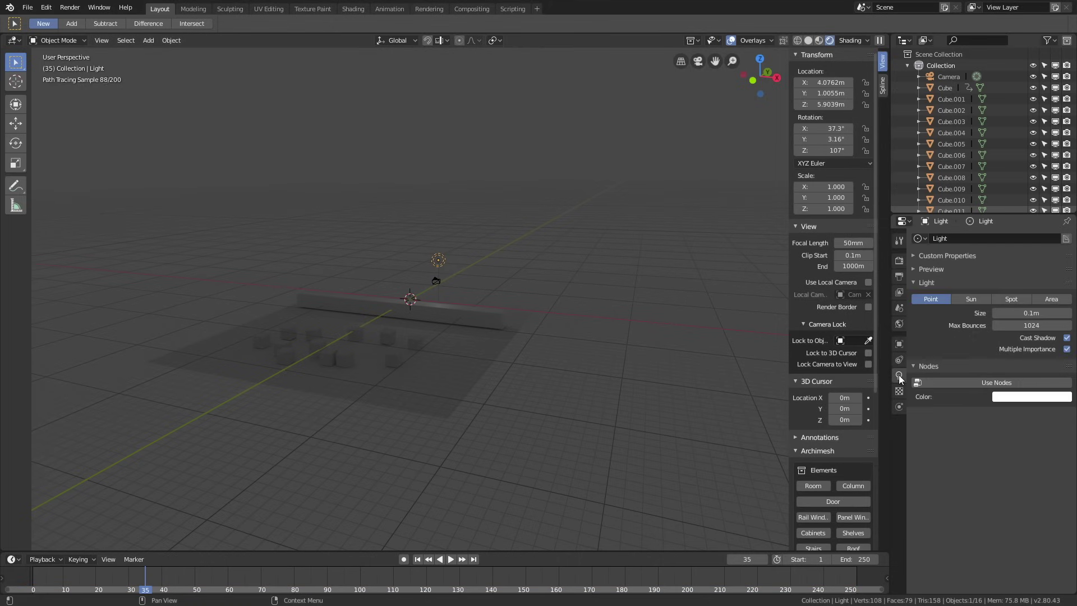
click(970, 300)
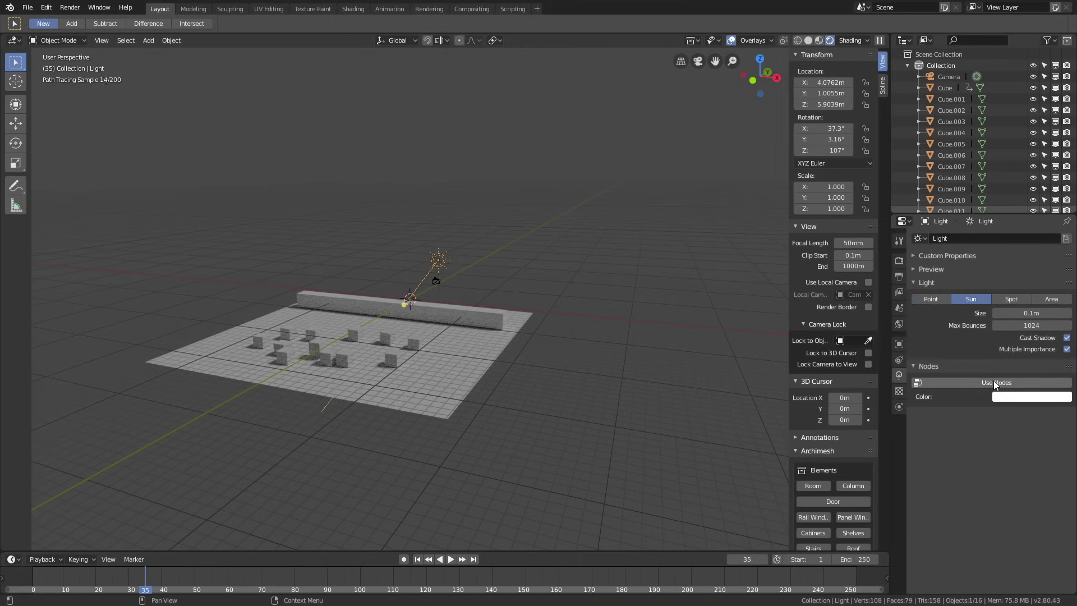
click(996, 386)
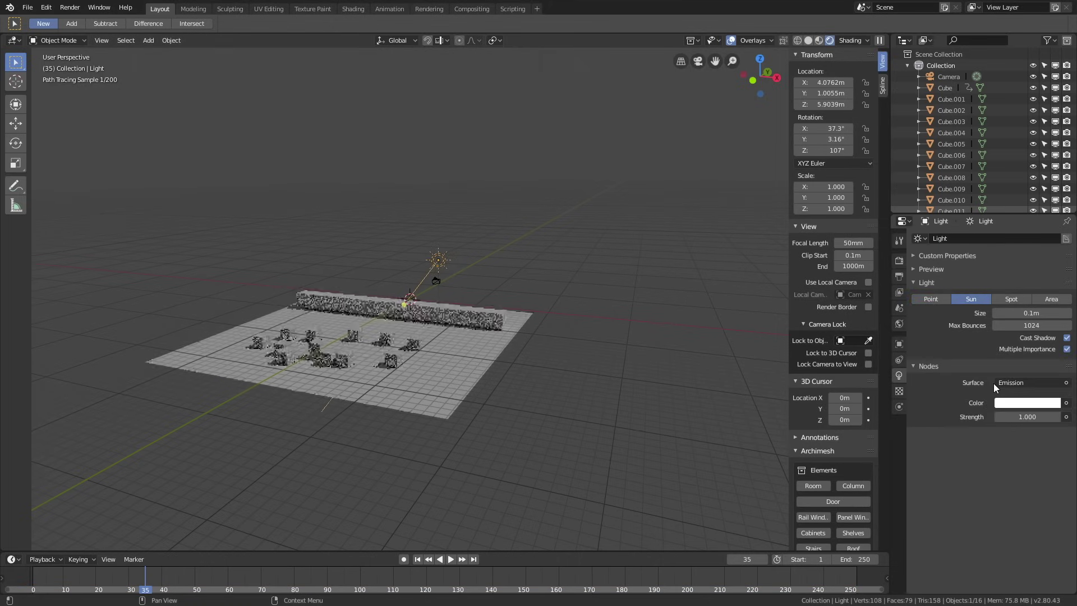
click(1018, 418)
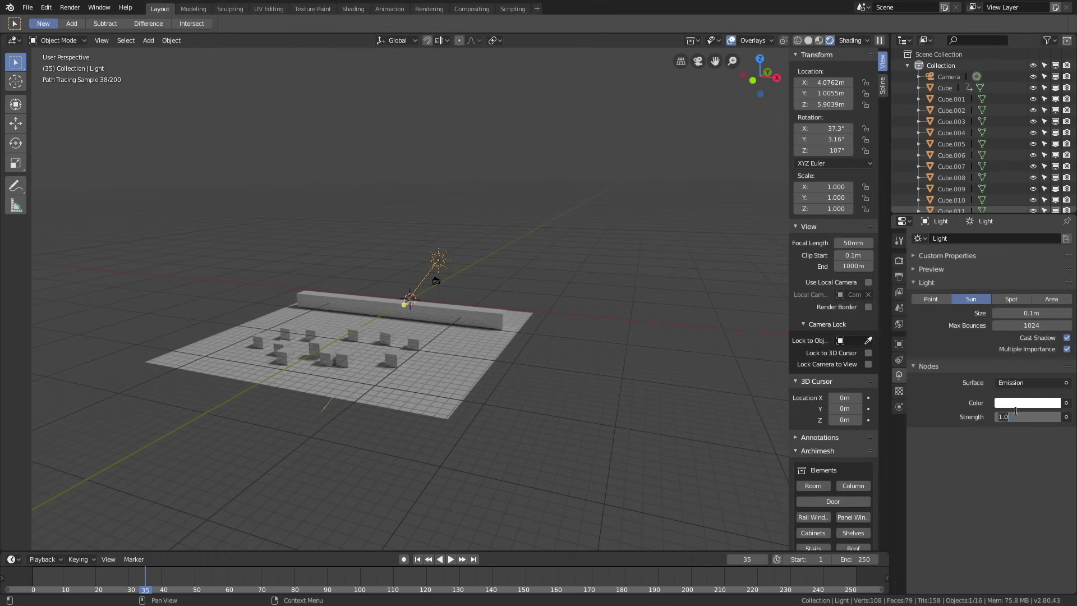
text(7)
key(Return)
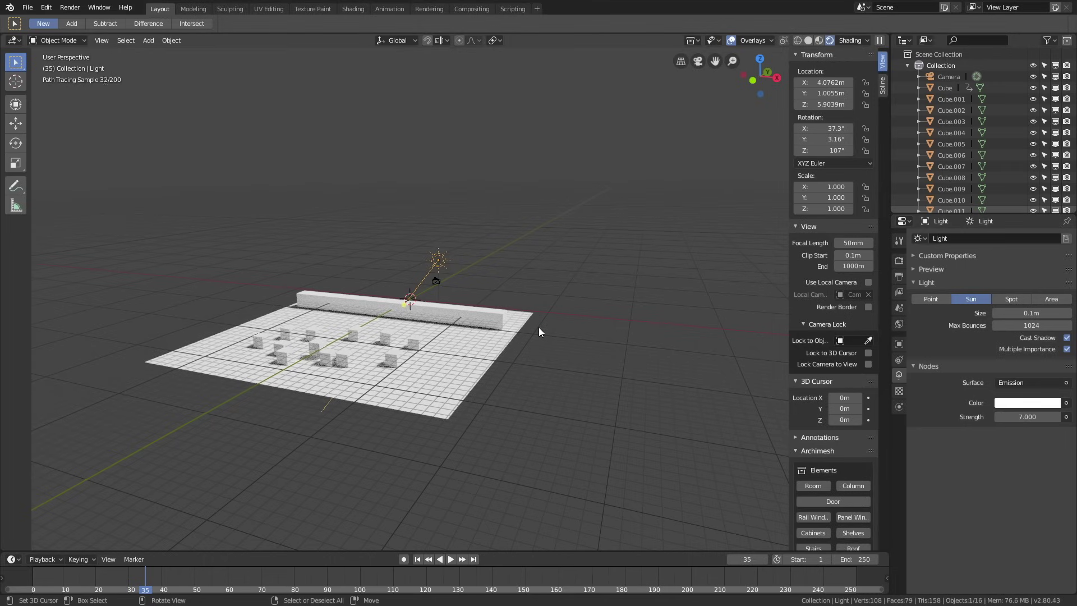
- Rotate the sun light to a new angle (46.6°, 17.3°, 104°)
middle_drag(574, 310, 504, 326)
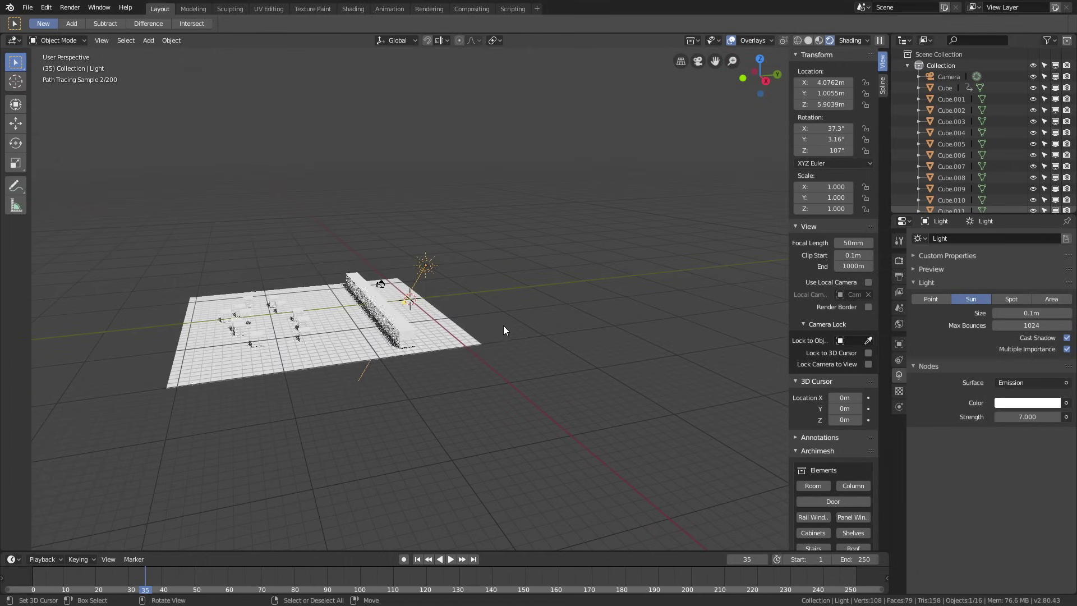
key(r)
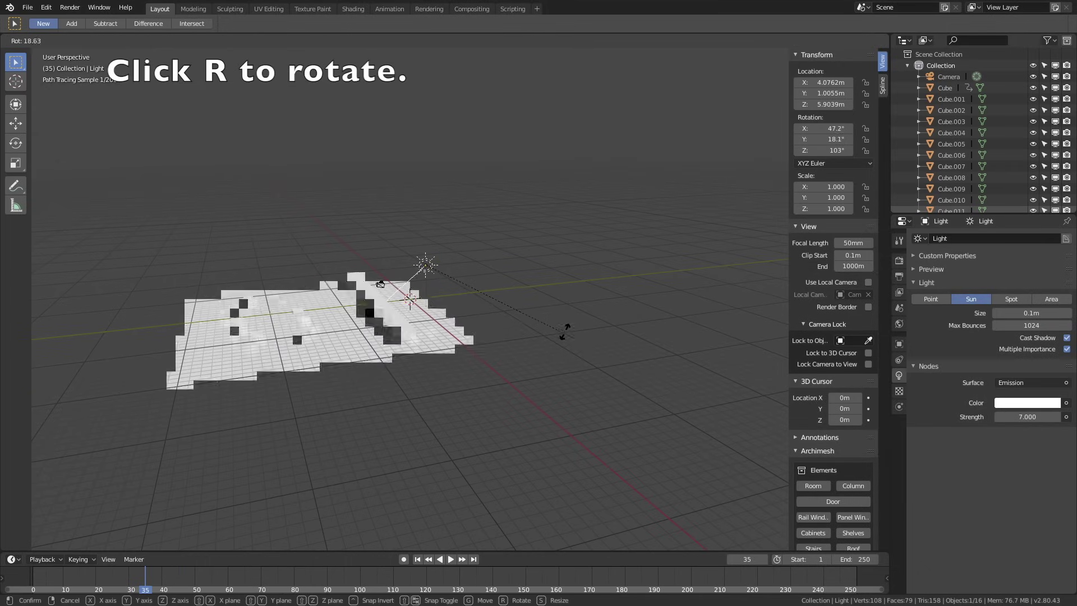
click(566, 392)
mouse_move(567, 392)
middle_down()
mouse_move(470, 325)
mouse_move(480, 376)
middle_up()
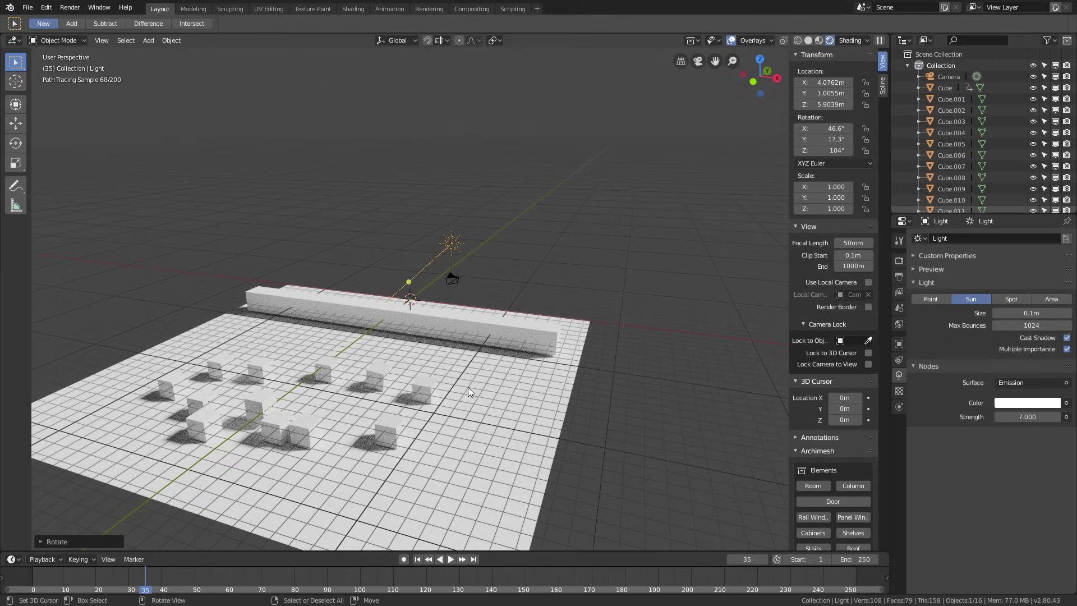
- Set the world background colour to pure white
scroll(467, 388, down, 4)
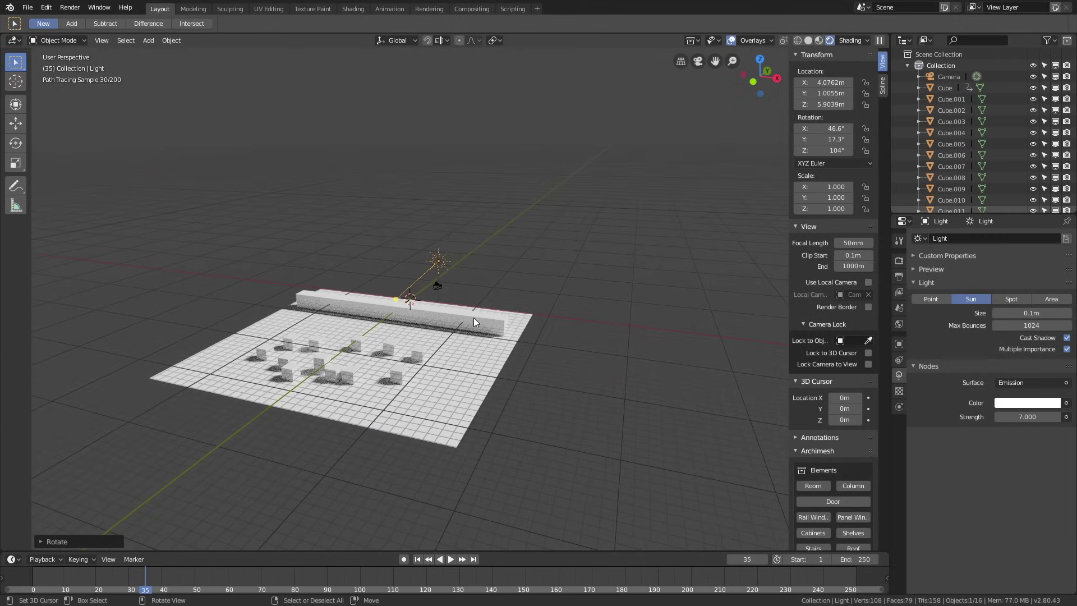
click(900, 324)
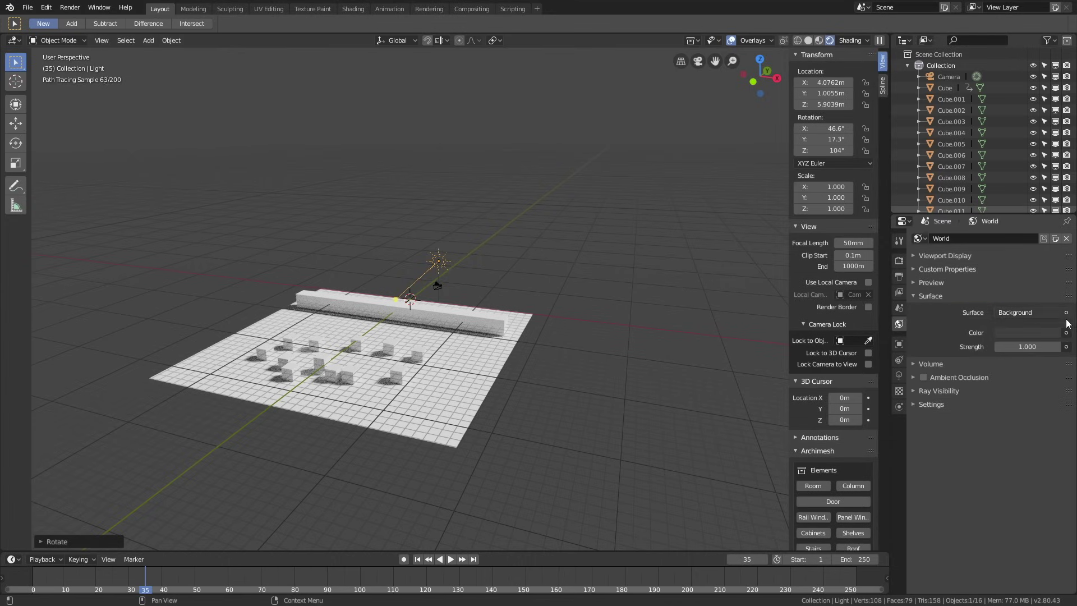
click(1027, 332)
drag(1052, 247, 1052, 174)
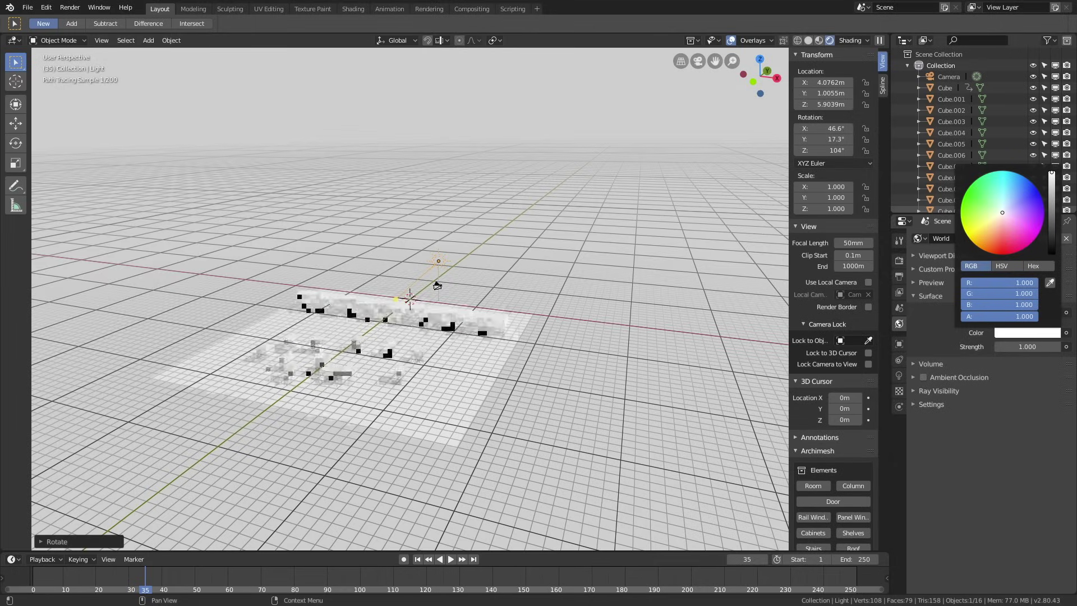
scroll(436, 341, up, 1)
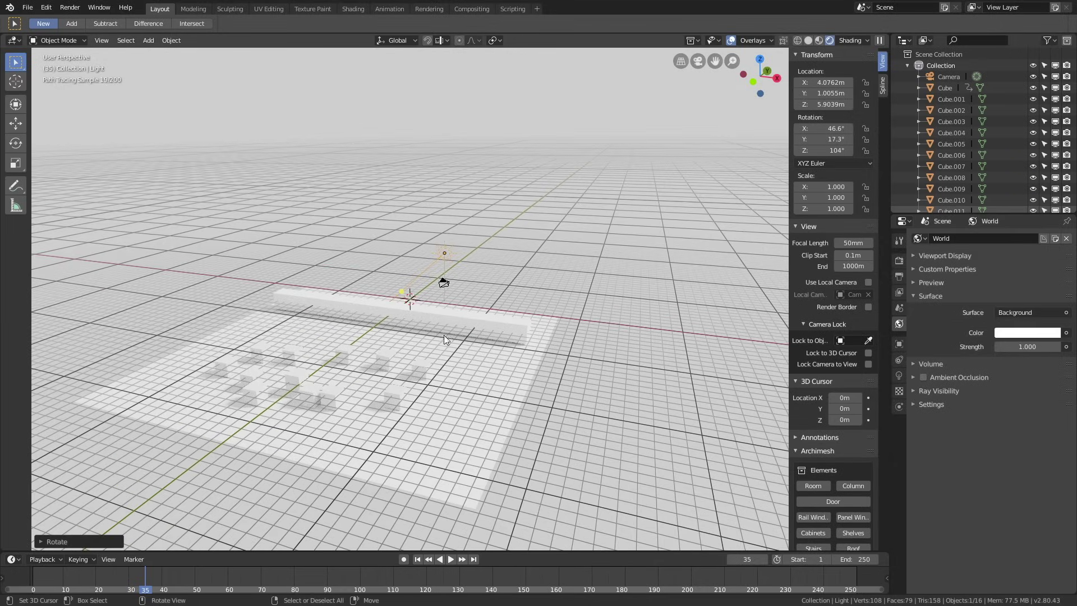
- Give the long beam a Diffuse BSDF material coloured blue (RGB 0.006, 0.063, 0.800)
click(456, 319)
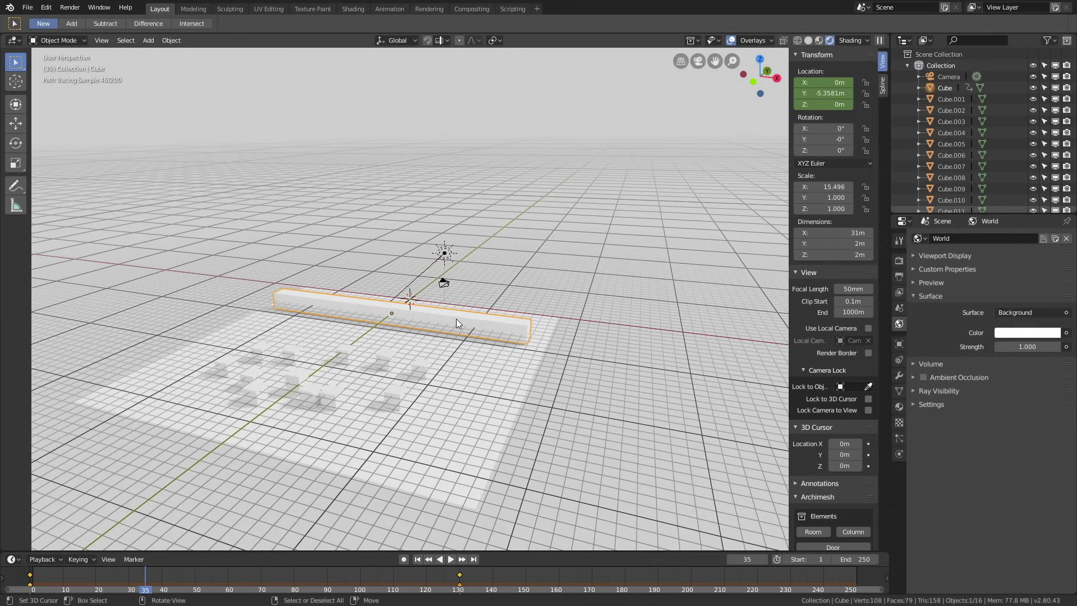
click(899, 406)
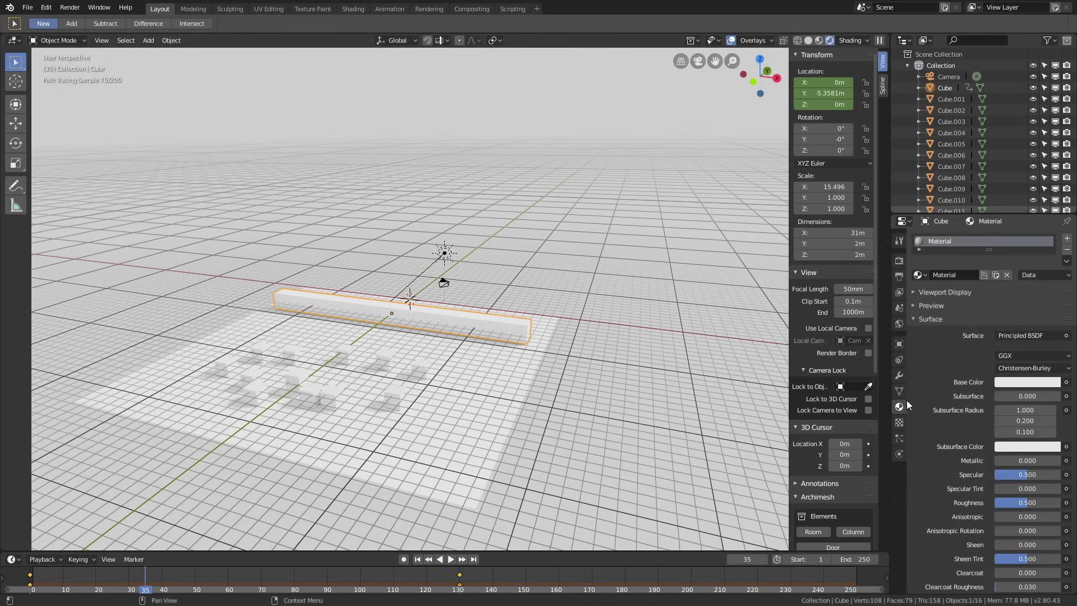
click(1006, 335)
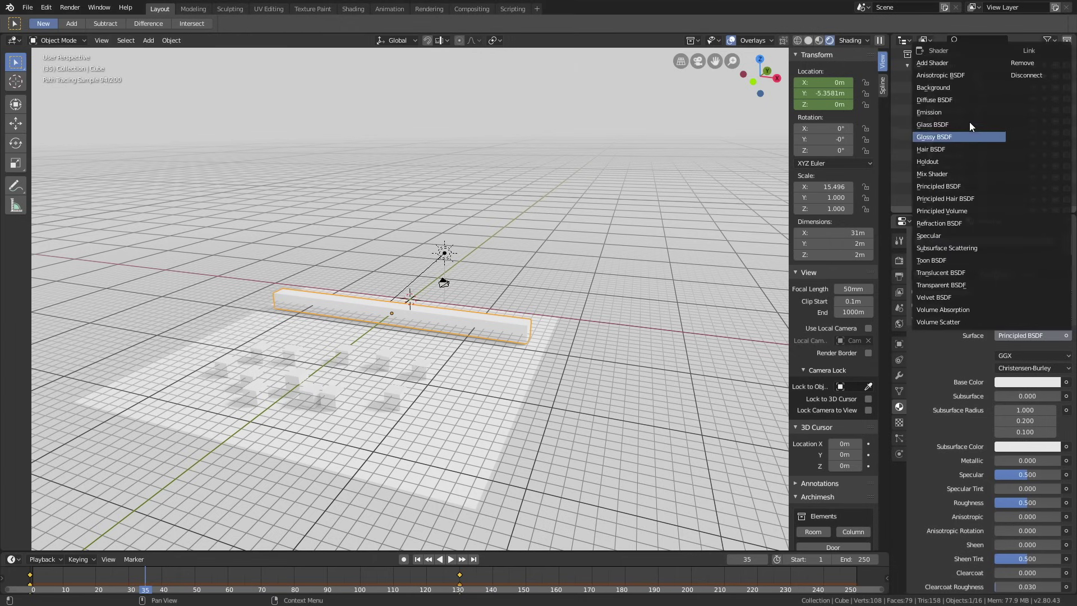
click(956, 100)
click(1041, 355)
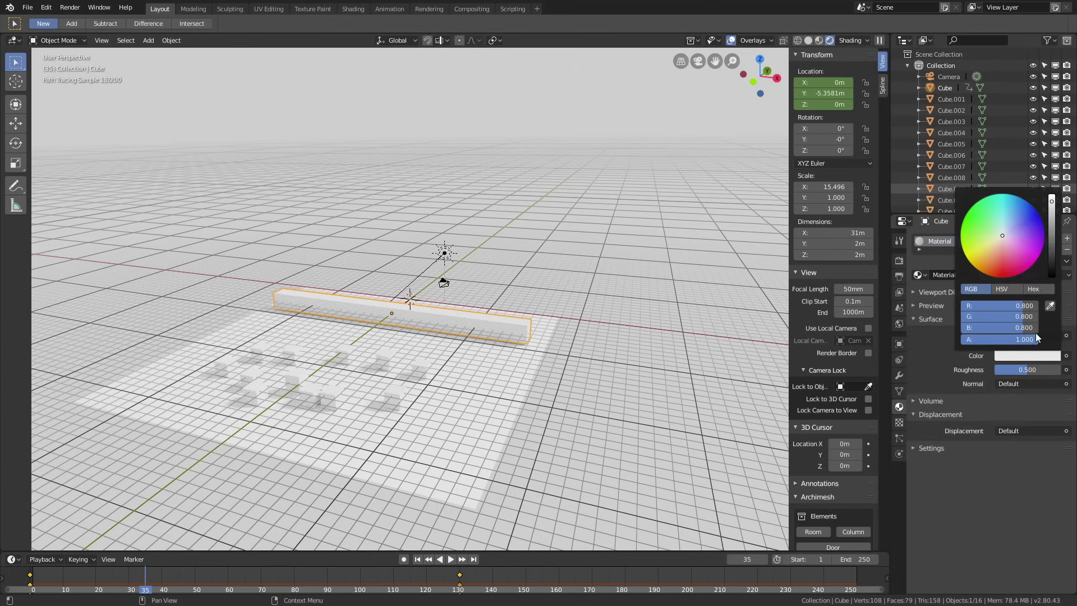
drag(1022, 223, 1027, 207)
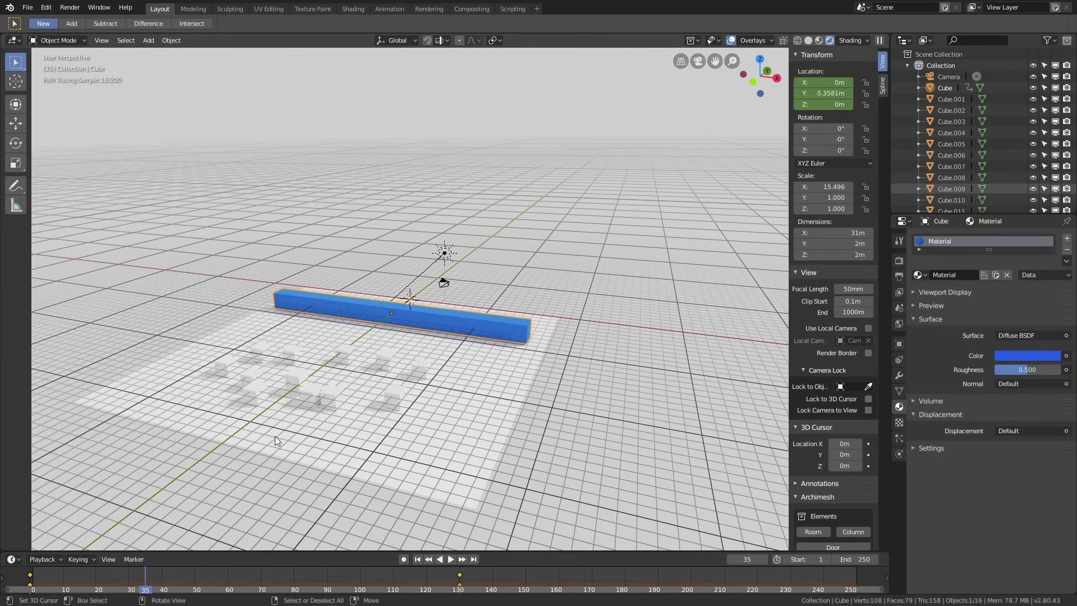
- Colour the small cubes' shared Material.001 red (RGB 0.800, 0.052, 0.057)
click(327, 394)
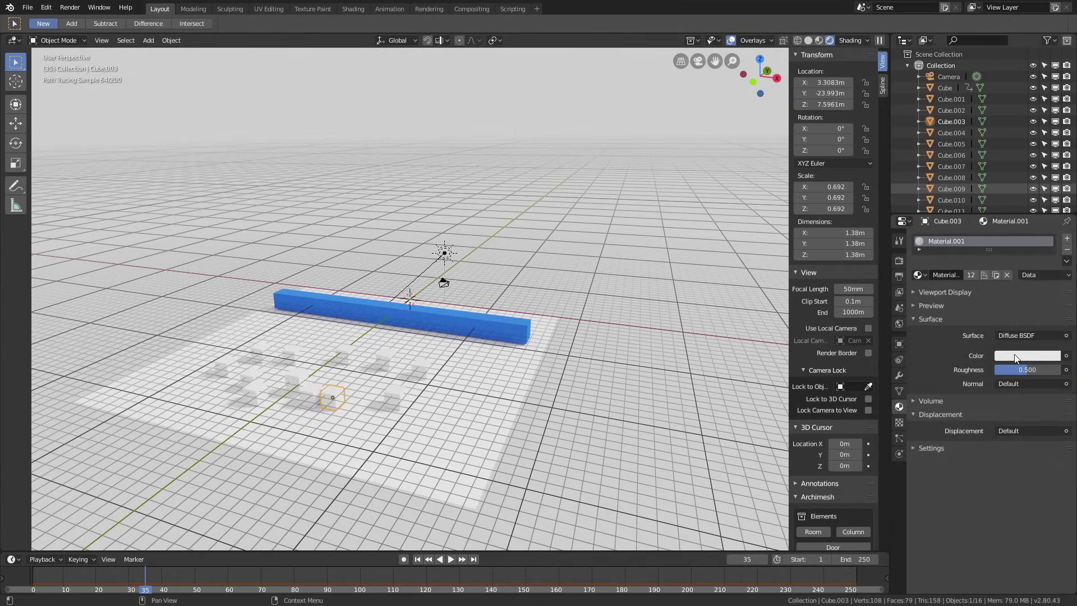
click(1016, 356)
click(1003, 266)
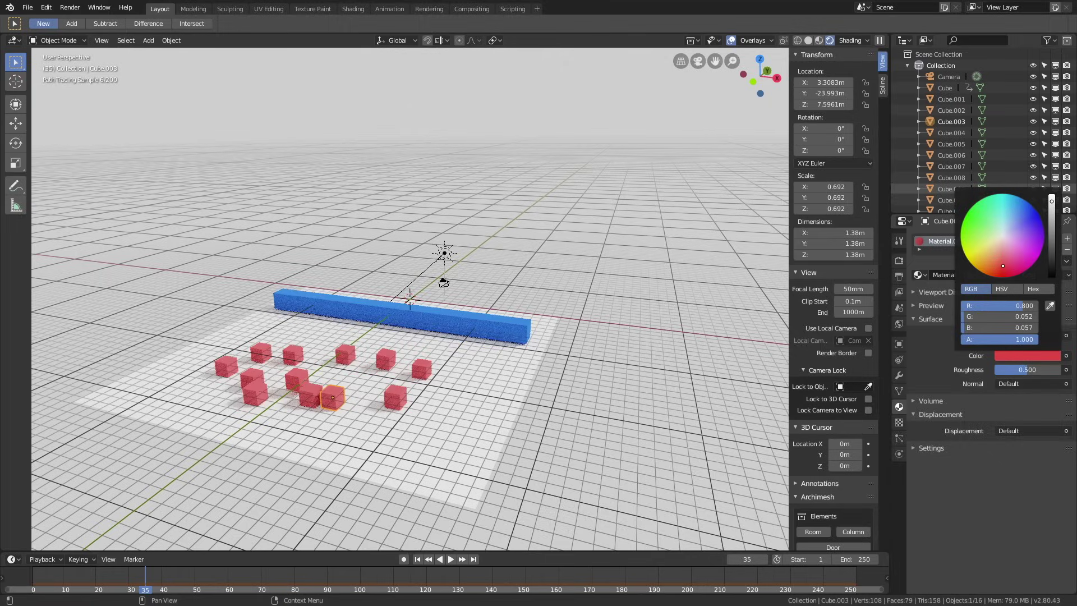
- Hide viewport overlays and view the scene closer from a low side angle
middle_drag(570, 368, 562, 352)
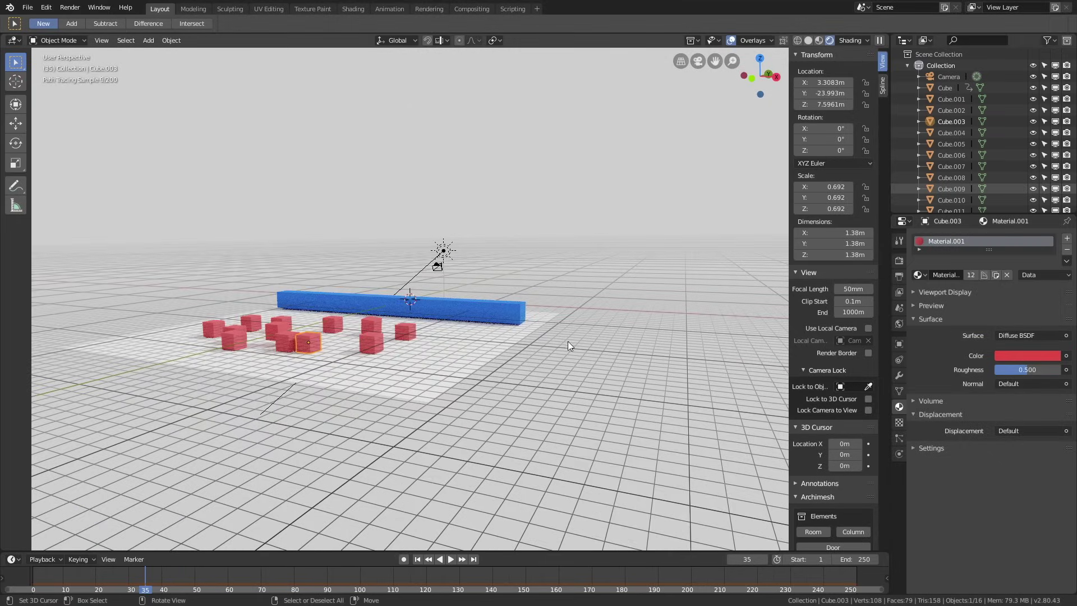
click(732, 42)
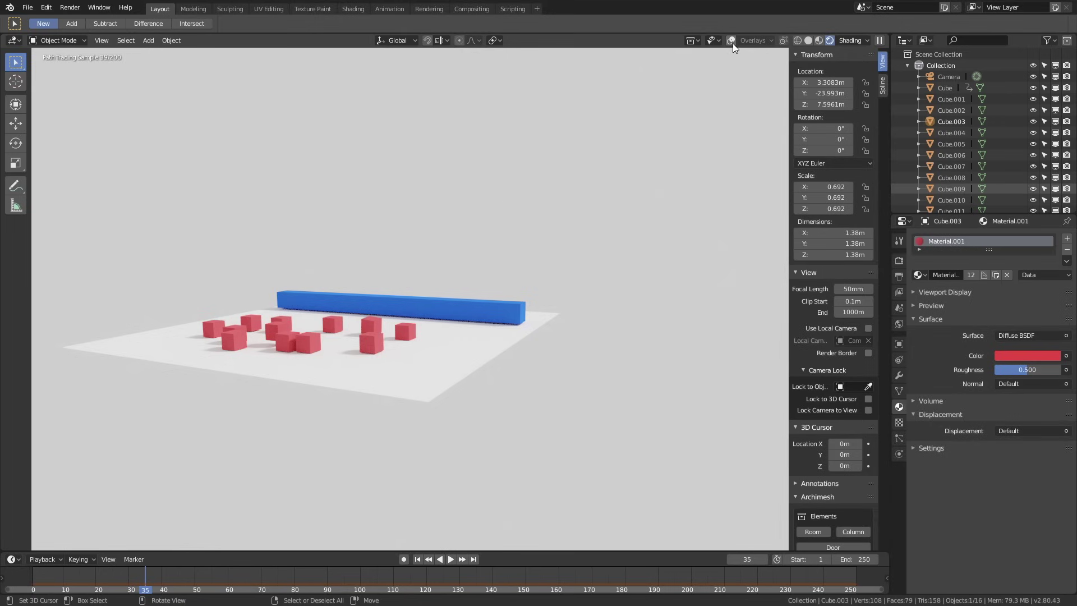
scroll(501, 212, up, 2)
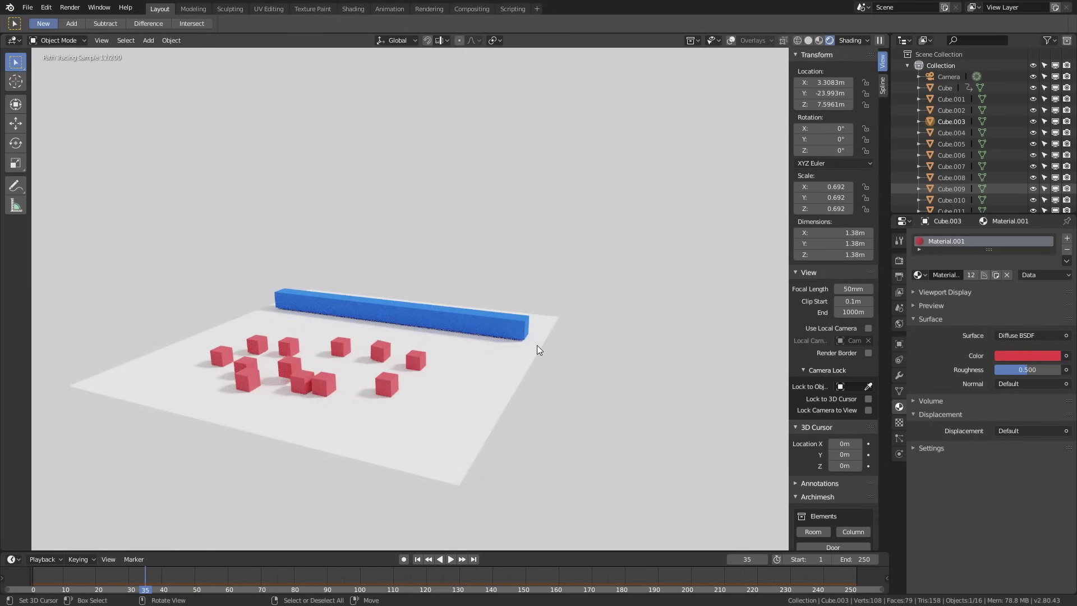
scroll(522, 371, up, 1)
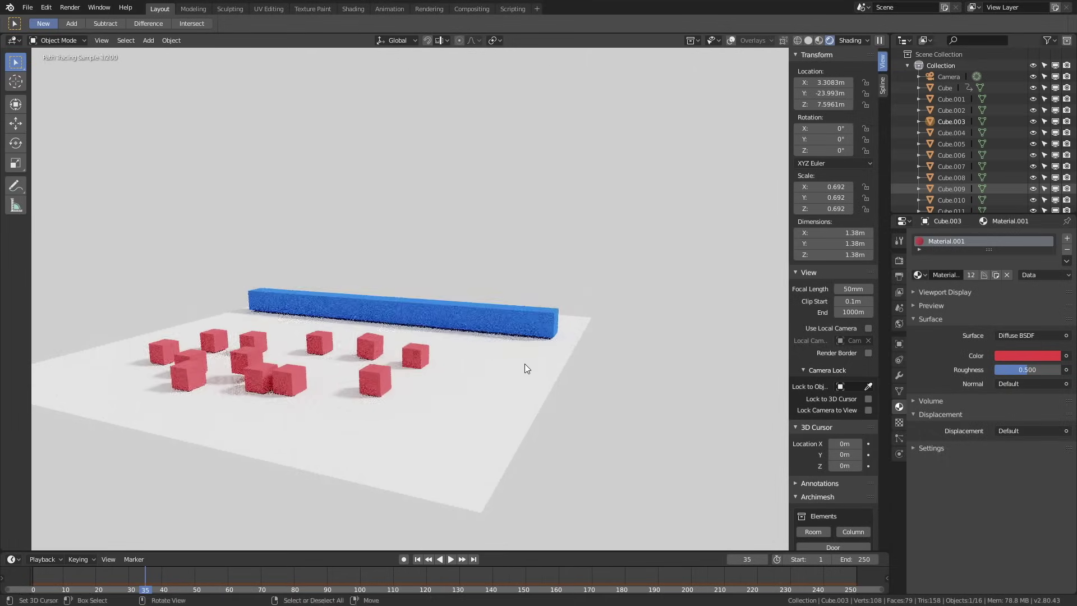
- Keyframe the cubes' red material colour at frame 1
click(35, 583)
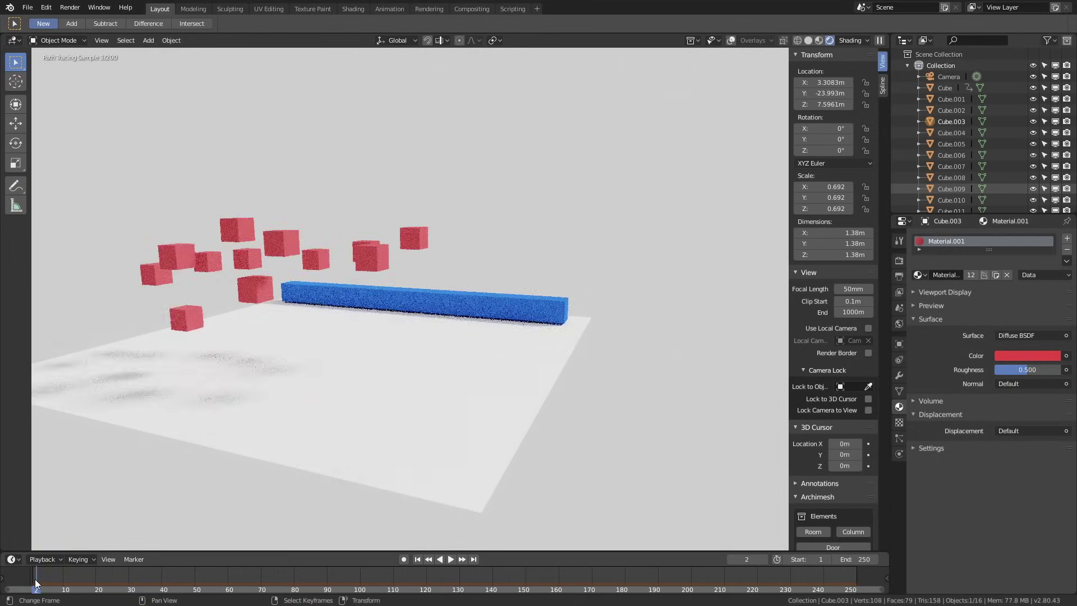
click(731, 558)
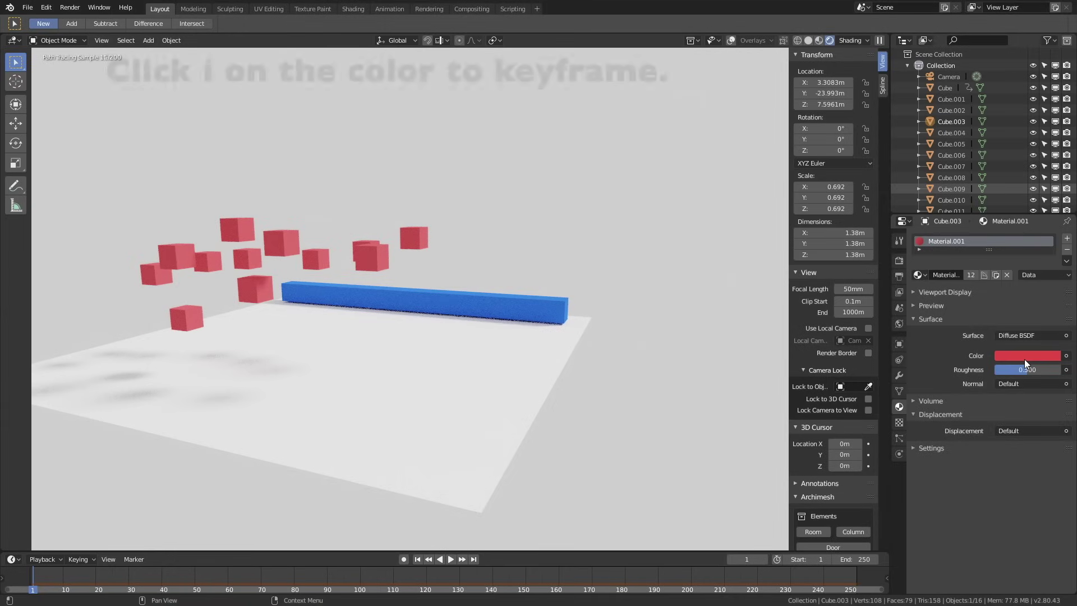
key(i)
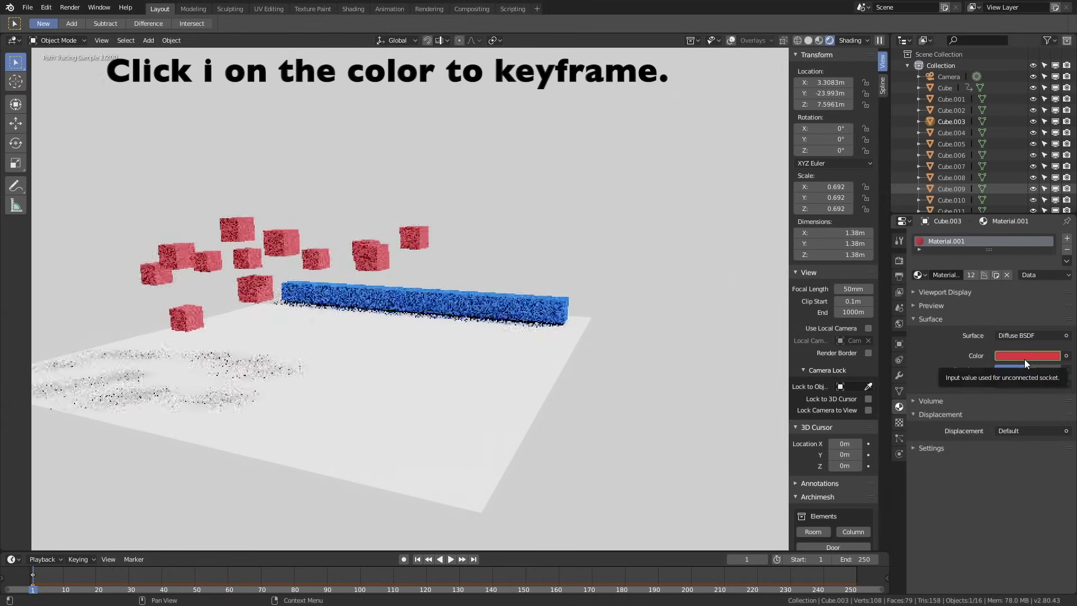
- Change the cubes' colour to blue and keyframe it at frame 100
click(360, 576)
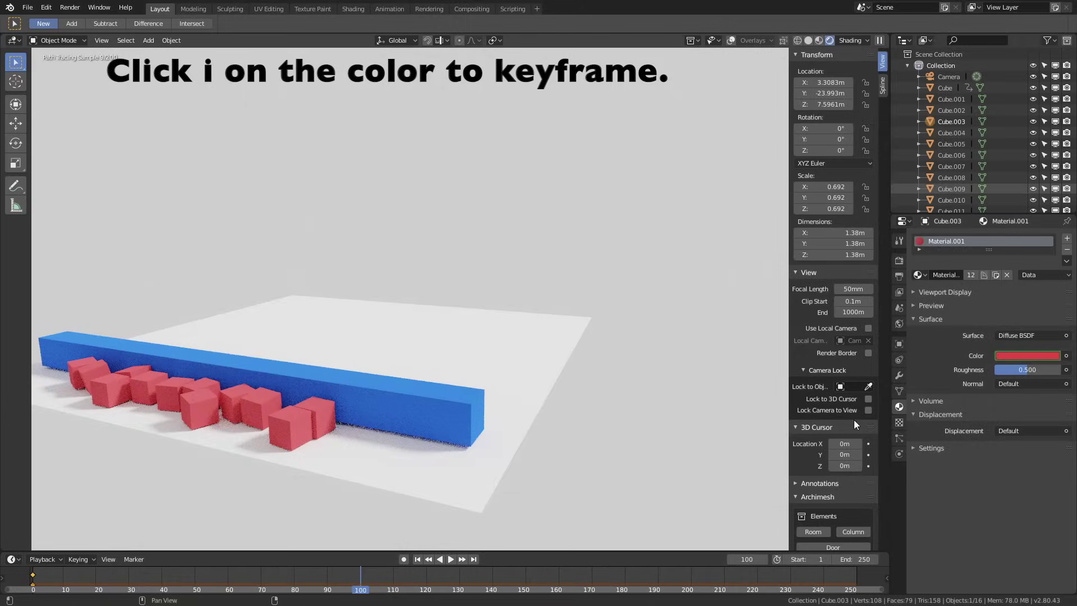
click(1009, 355)
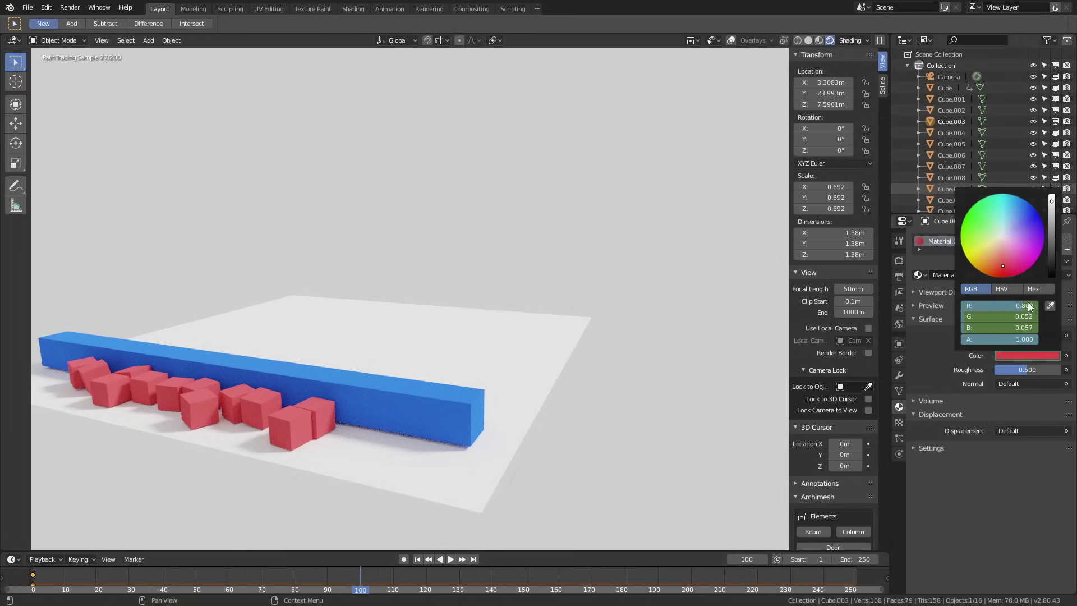
click(1018, 211)
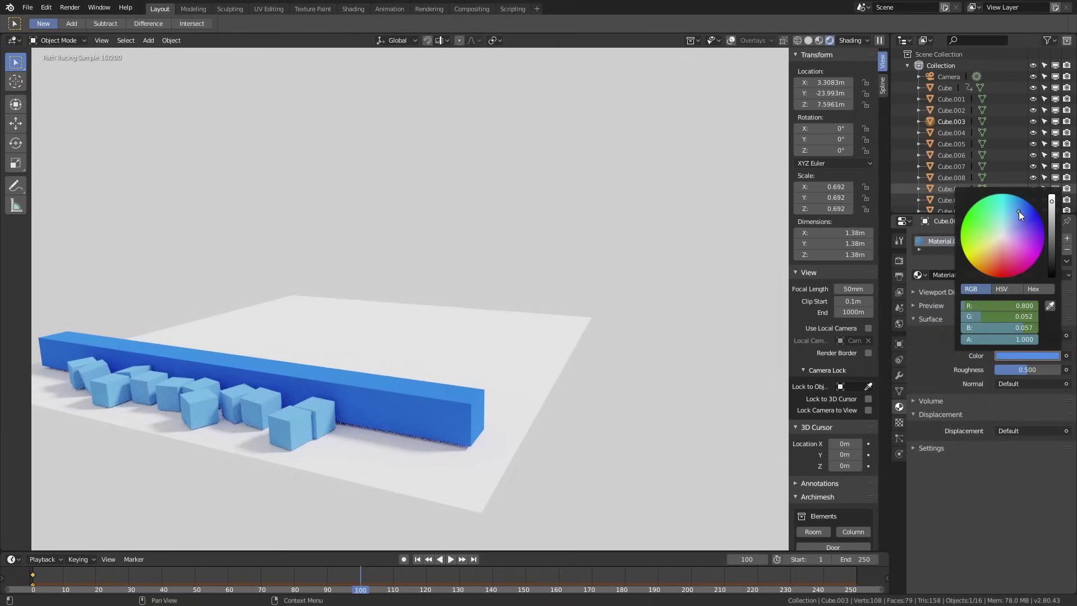
key(i)
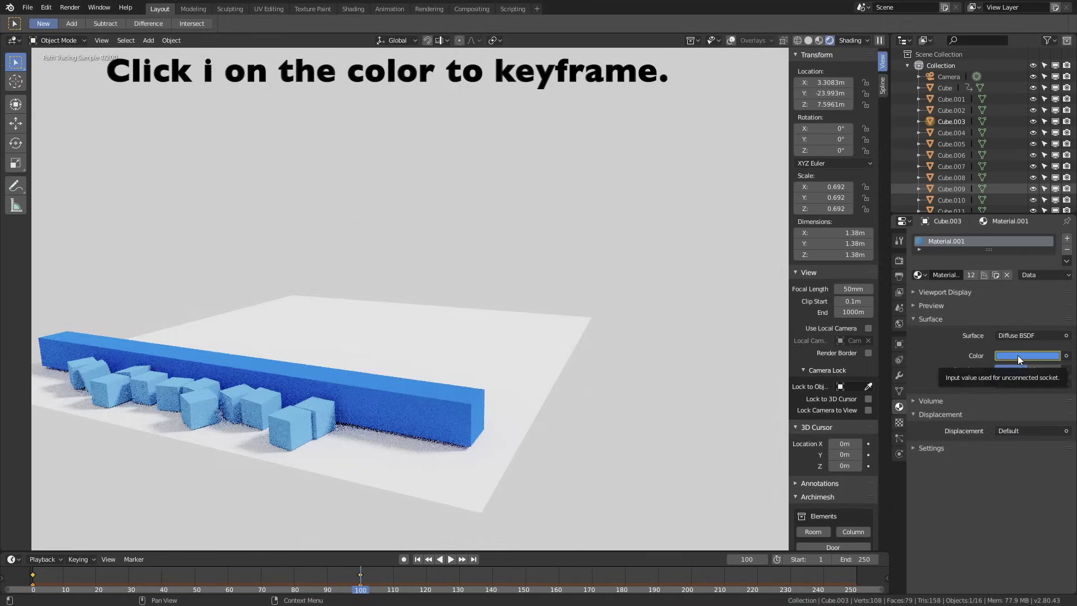
- Play and scrub the animation to check the colour change, stopping near frame 3
key(space)
click(265, 580)
drag(265, 580, 38, 592)
key(space)
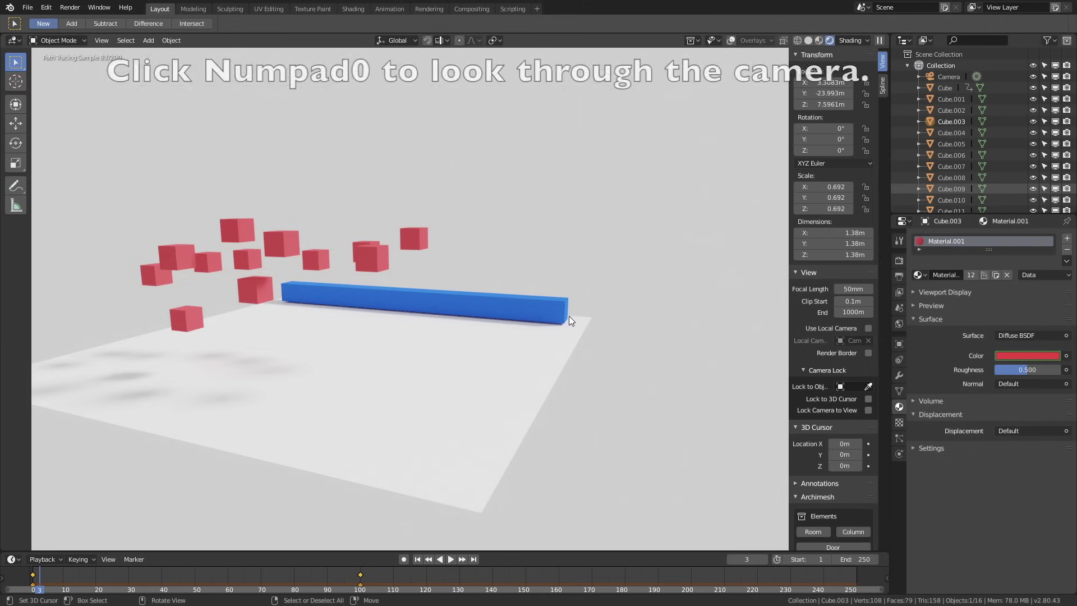
- Look through the camera with Lock Camera to View enabled, zooming and orbiting the shot
key(KP_0)
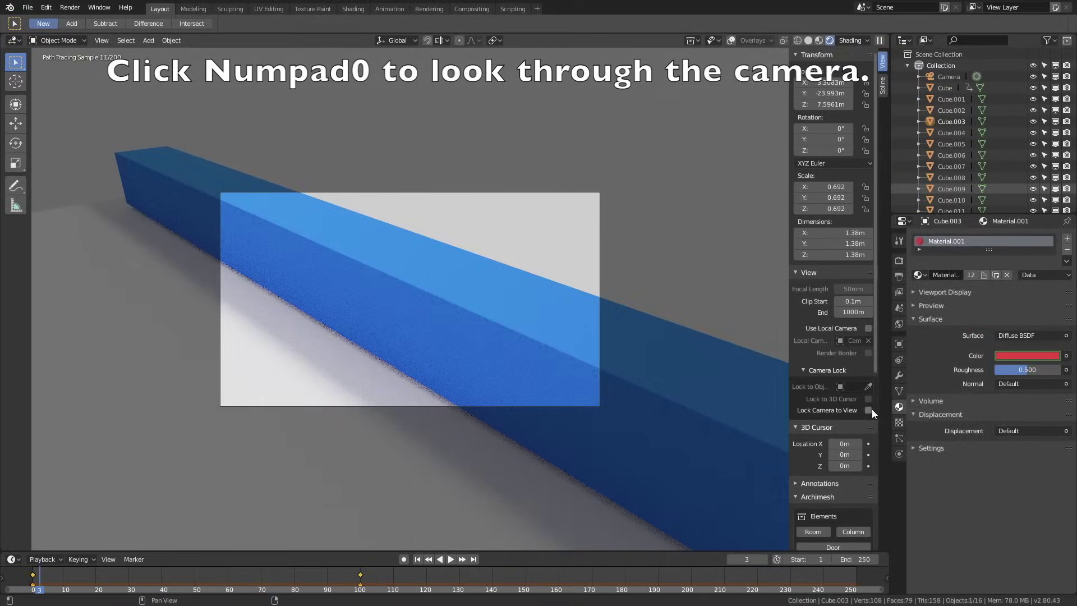
click(868, 410)
scroll(569, 382, down, 5)
scroll(509, 389, down, 6)
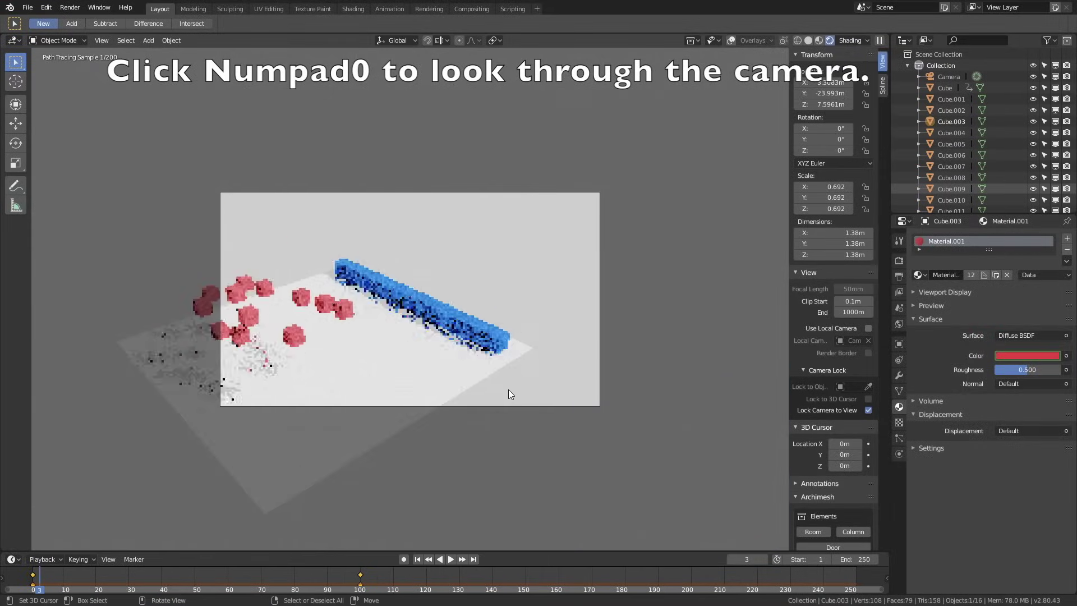
mouse_move(504, 389)
middle_down()
mouse_move(527, 377)
mouse_move(496, 372)
mouse_move(534, 375)
mouse_move(557, 340)
mouse_move(598, 206)
mouse_move(564, 240)
mouse_move(574, 222)
middle_up()
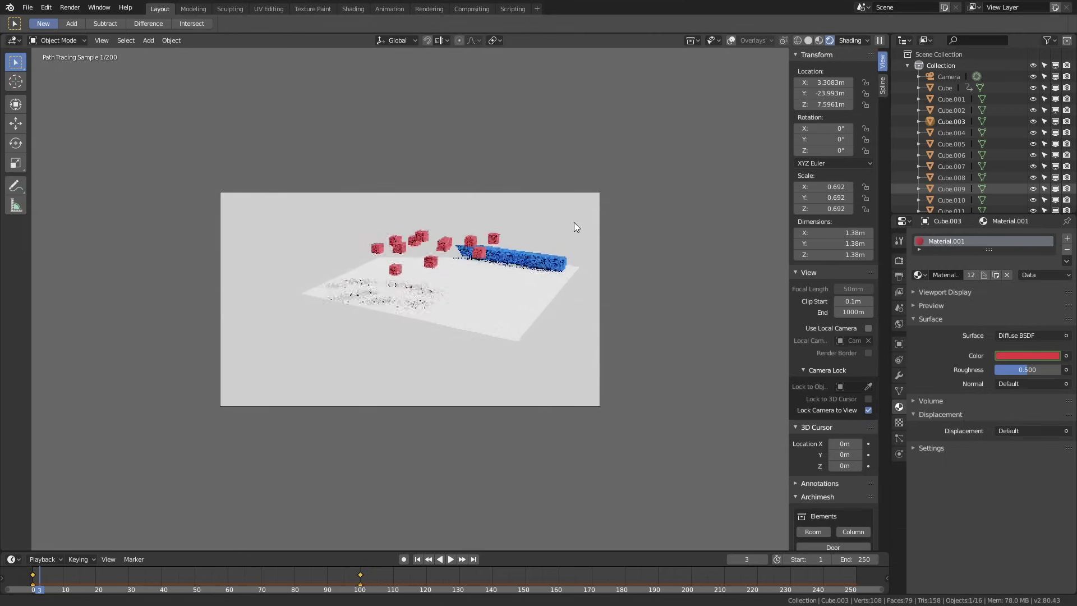
- Raise the camera's Clip End to 300 m and reposition it to frame the scene
right_click(573, 193)
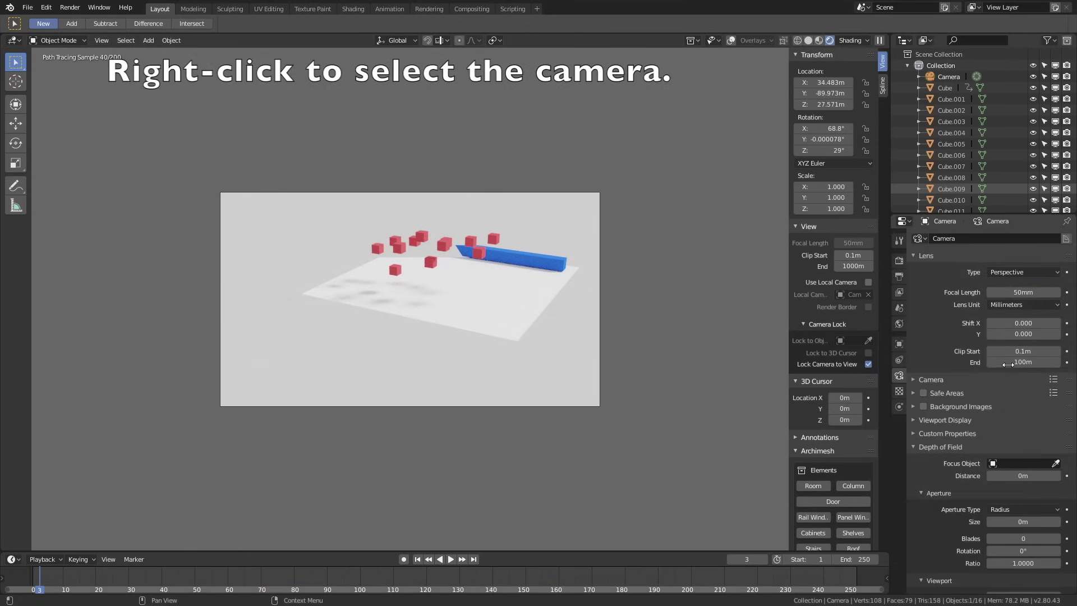
drag(1008, 365, 1043, 364)
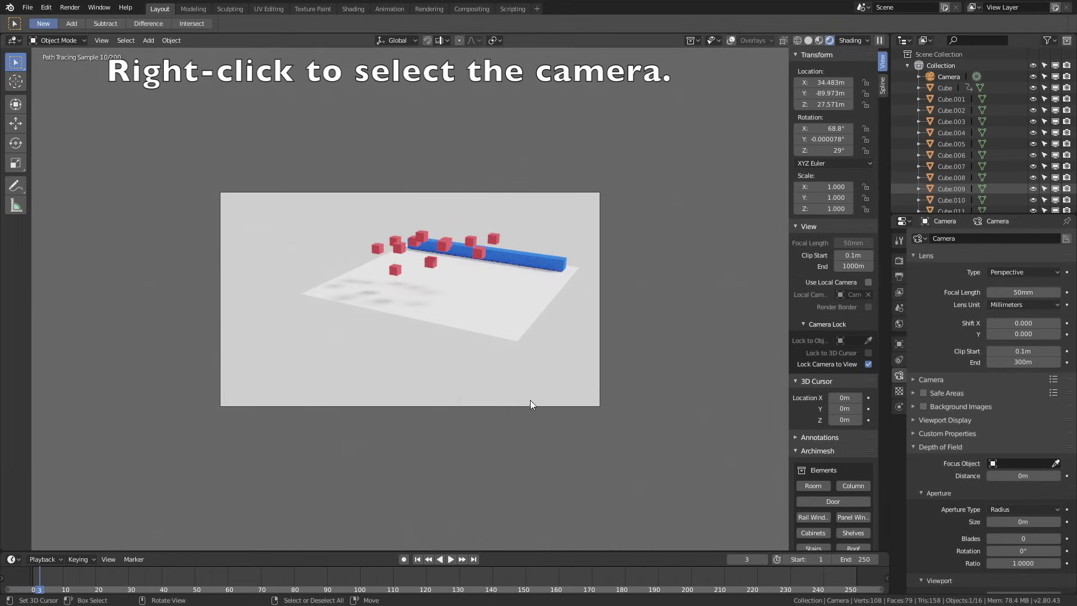
mouse_move(557, 331)
middle_down()
mouse_move(554, 312)
mouse_move(525, 335)
mouse_move(547, 312)
middle_up()
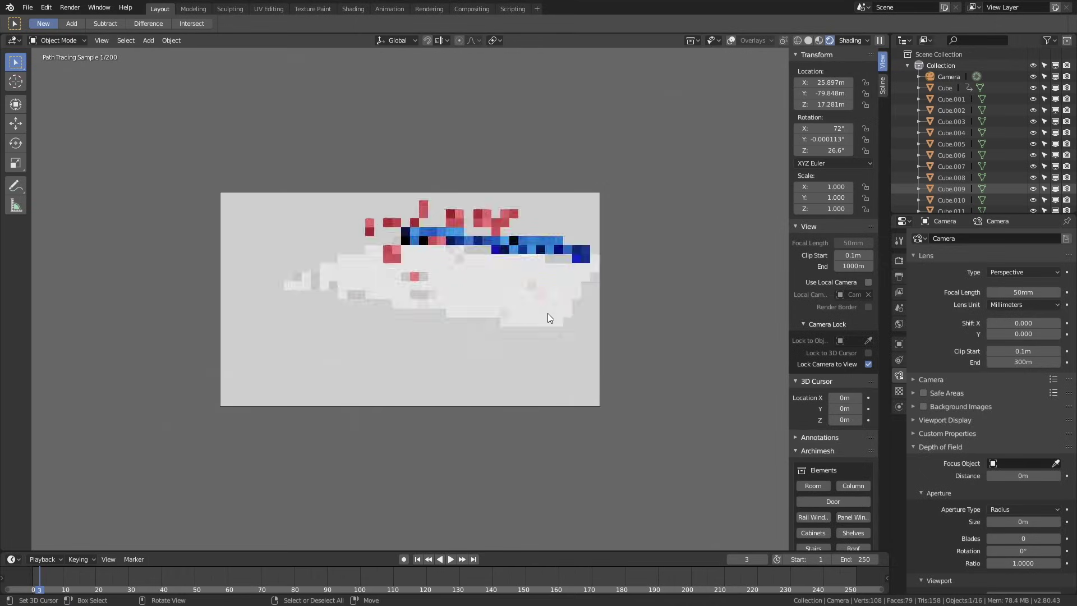
scroll(548, 312, up, 3)
- Nudge the camera shot down and set the frame rate to 30 fps
shift+middle_drag(548, 313, 535, 333)
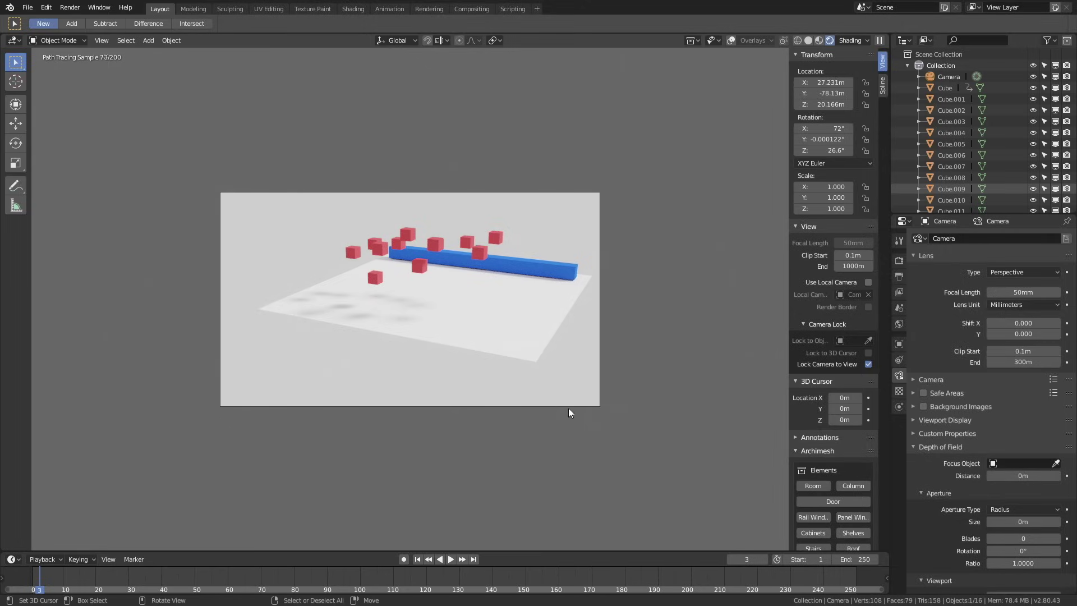
click(899, 277)
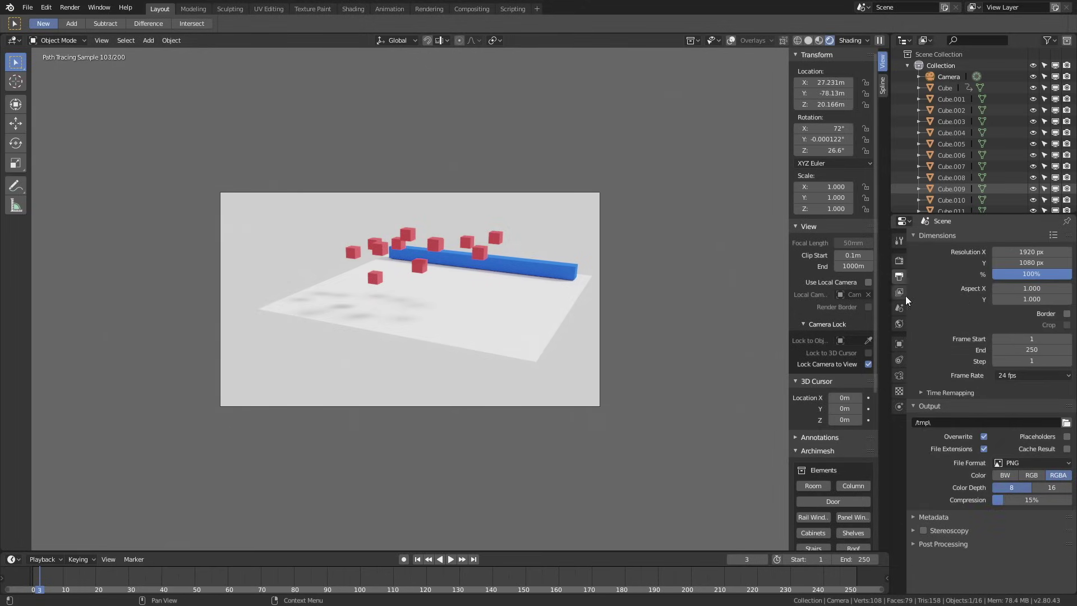
click(1024, 373)
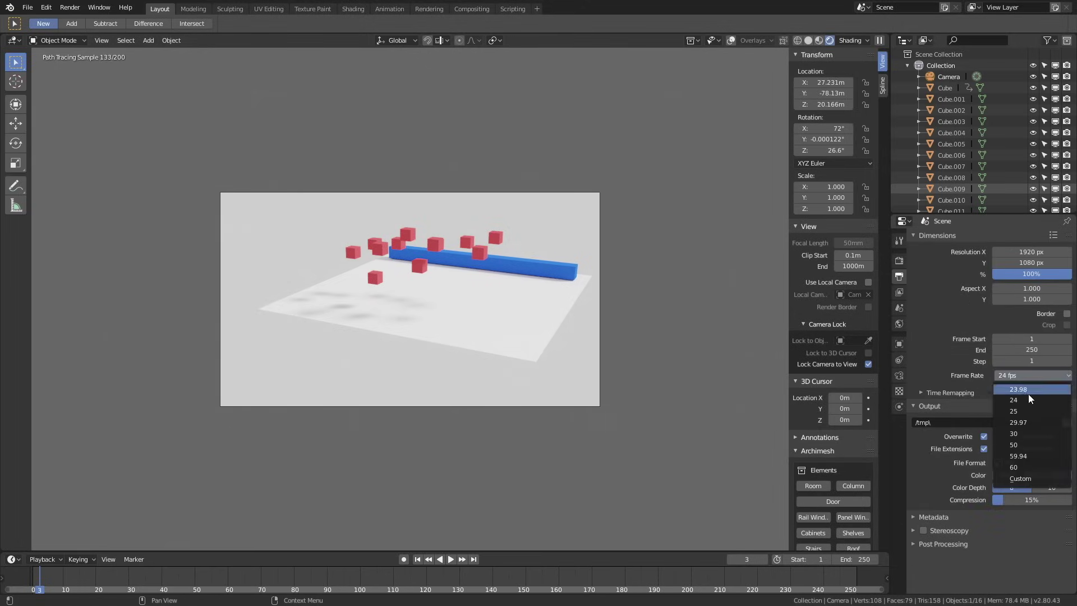
click(1027, 433)
- Set the end frame to 200 and browse for the render output folder
click(1027, 352)
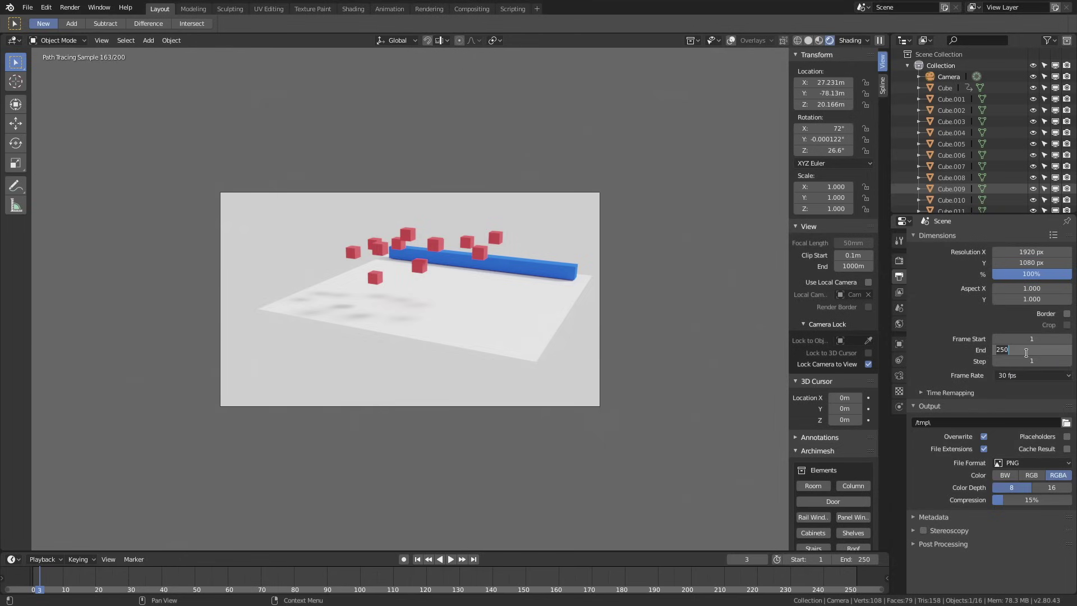
text(200)
key(Return)
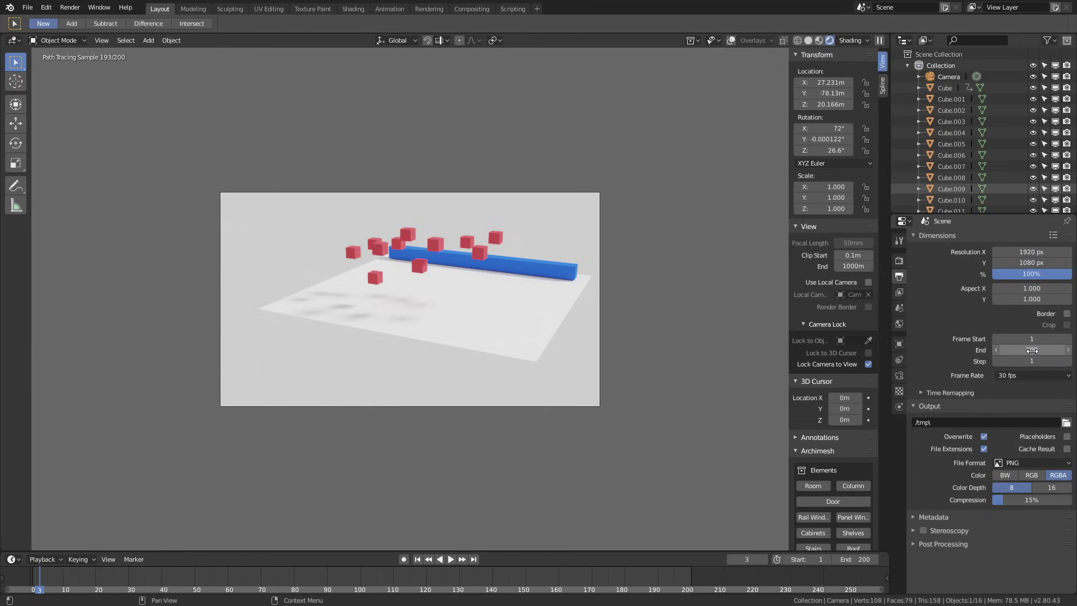
click(1066, 423)
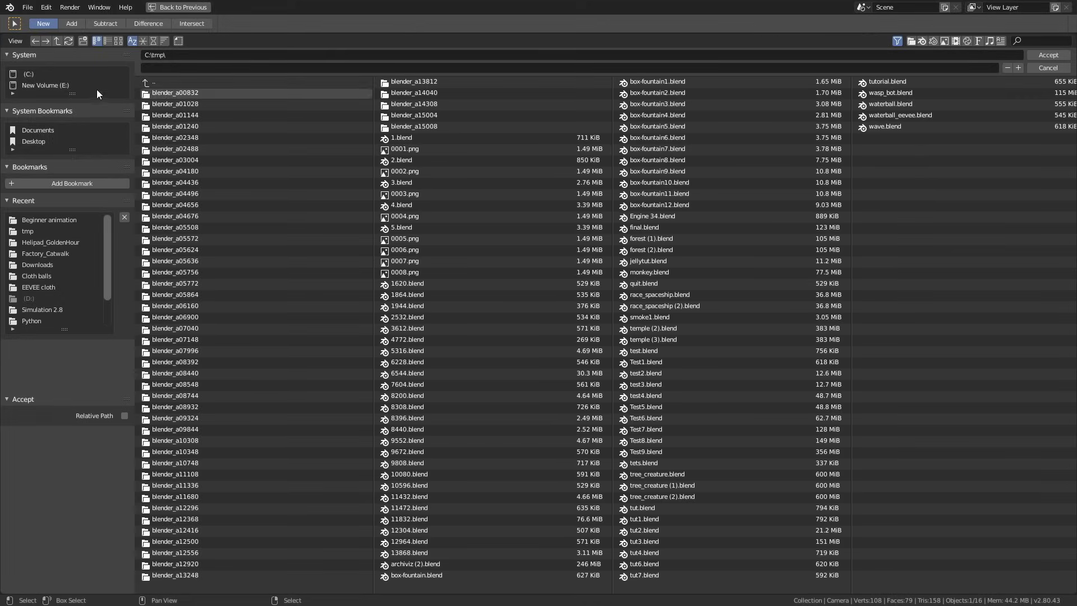
- Set the render output path to E:\tmp\final 2.8
click(65, 85)
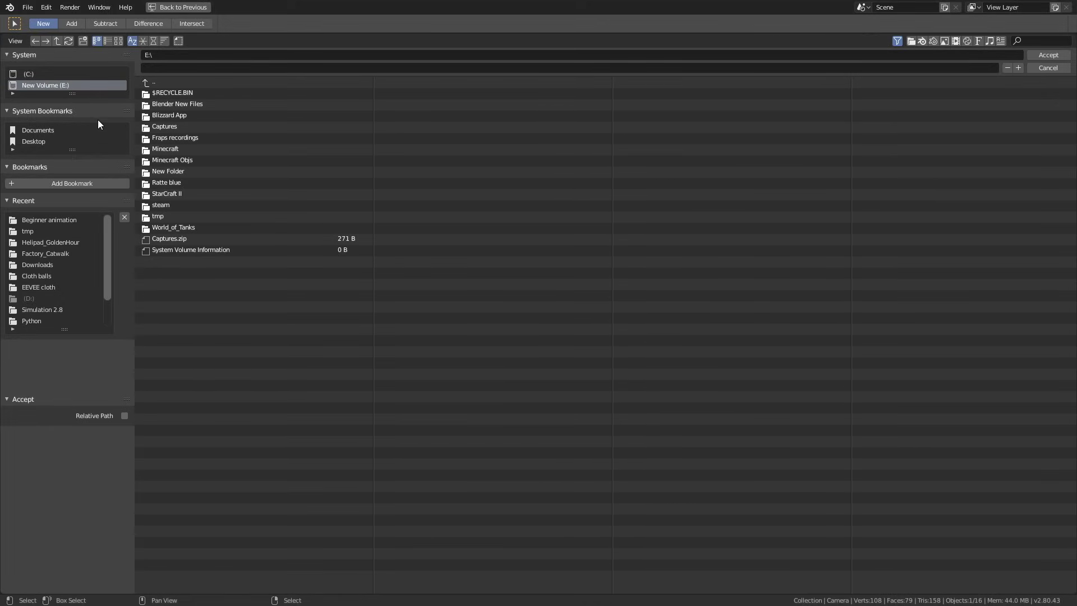
click(174, 214)
click(180, 69)
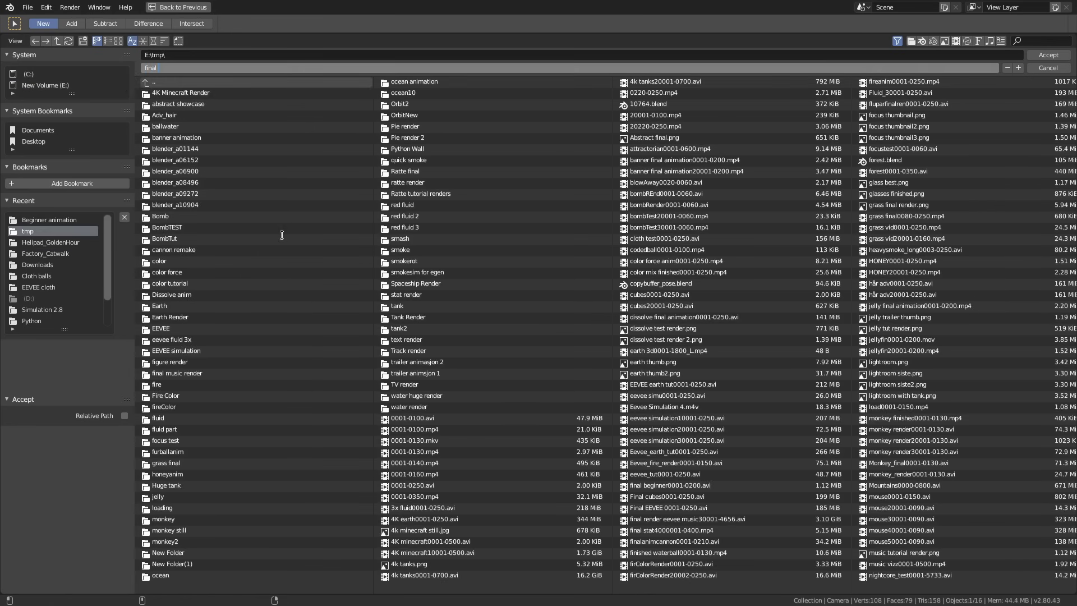
text(final 2.8)
key(Return)
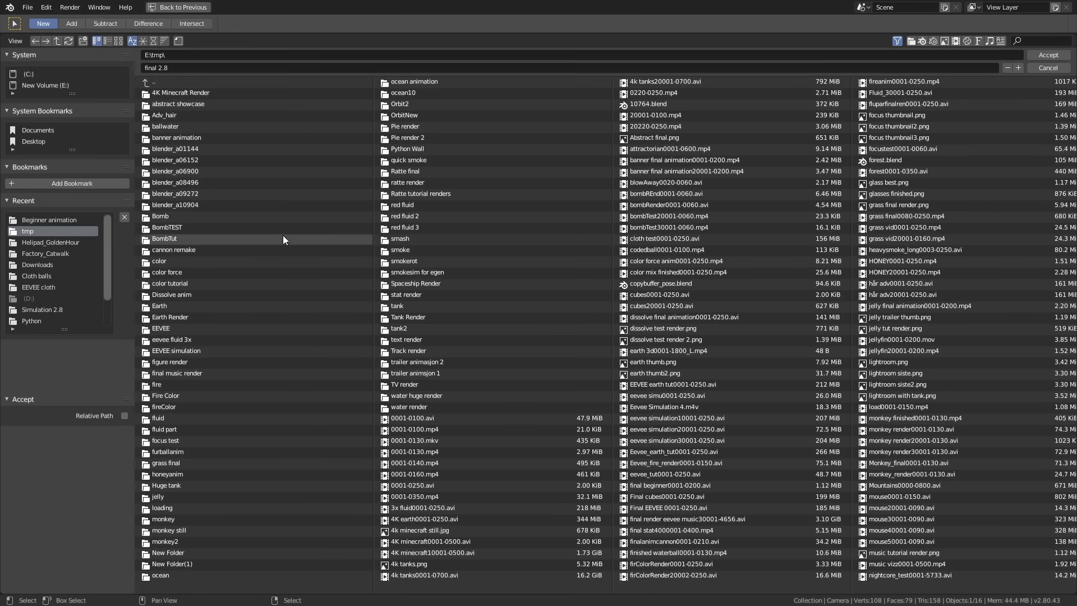
key(Return)
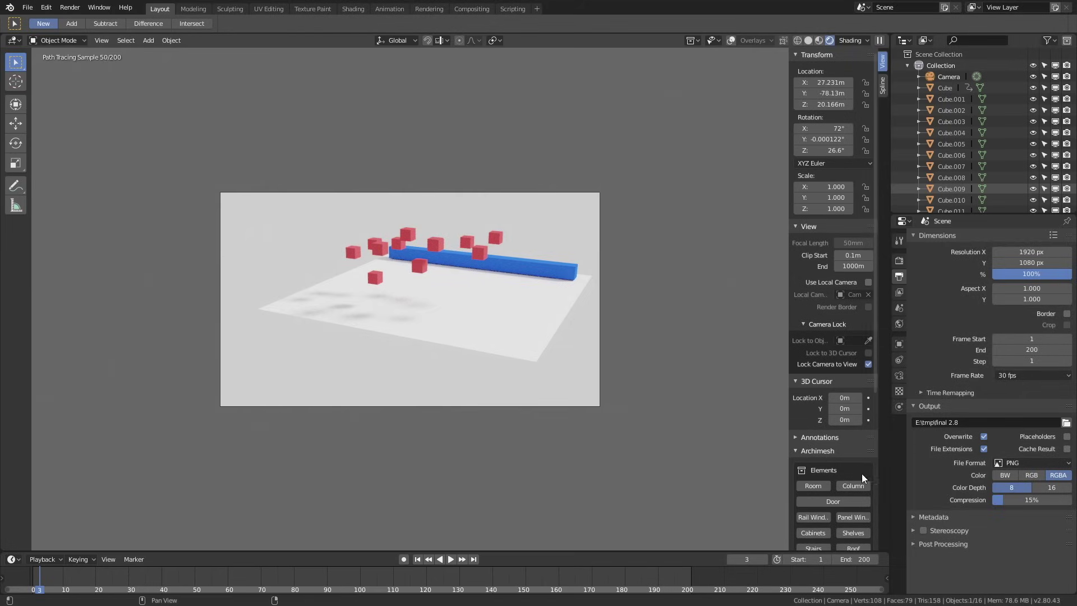
- Set the output file format to AVI JPEG at 100% quality
click(1017, 463)
click(1023, 376)
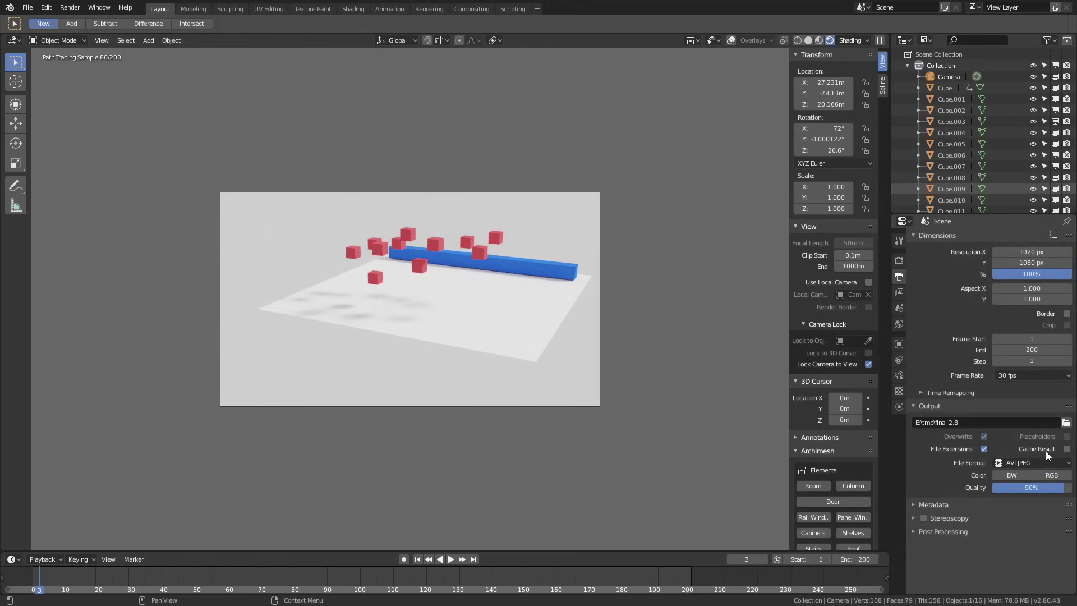
drag(1047, 490, 1068, 488)
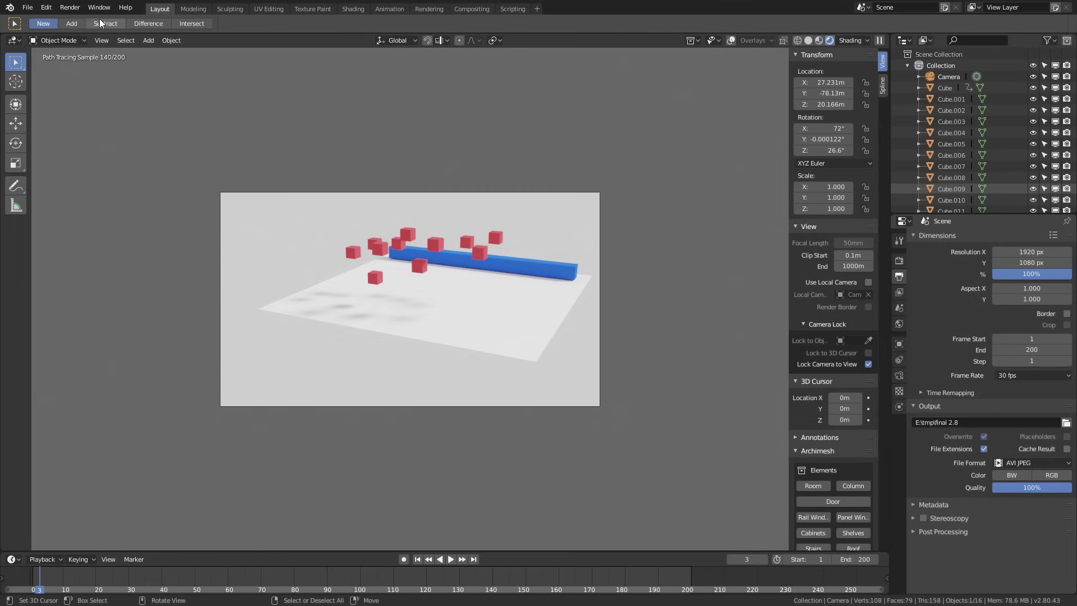
- Show renders in a new window, render a still of frame 3, and reopen the Render menu
click(70, 7)
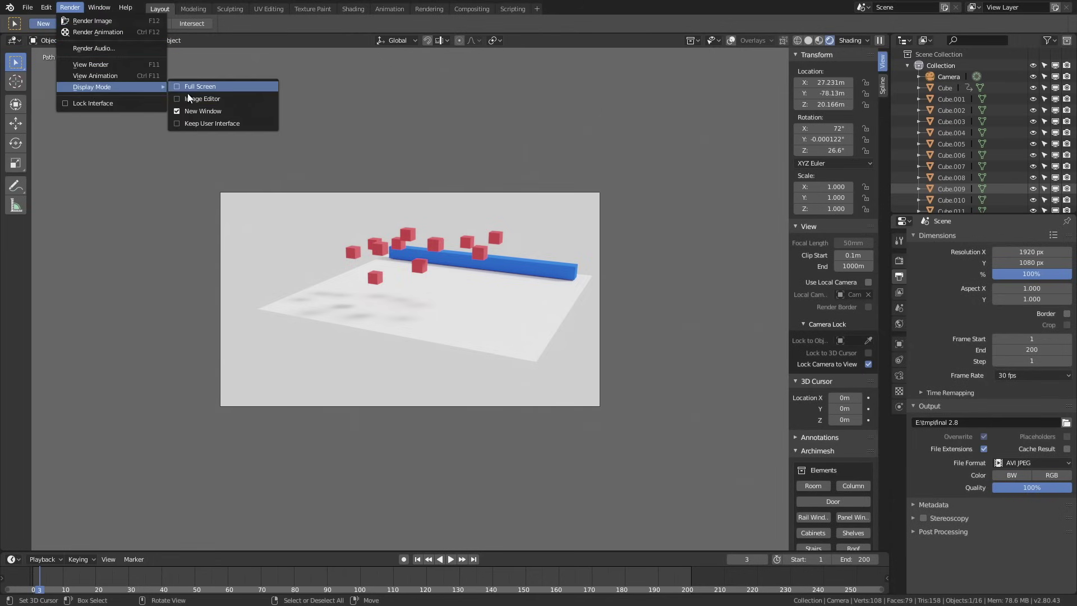
click(193, 105)
click(70, 7)
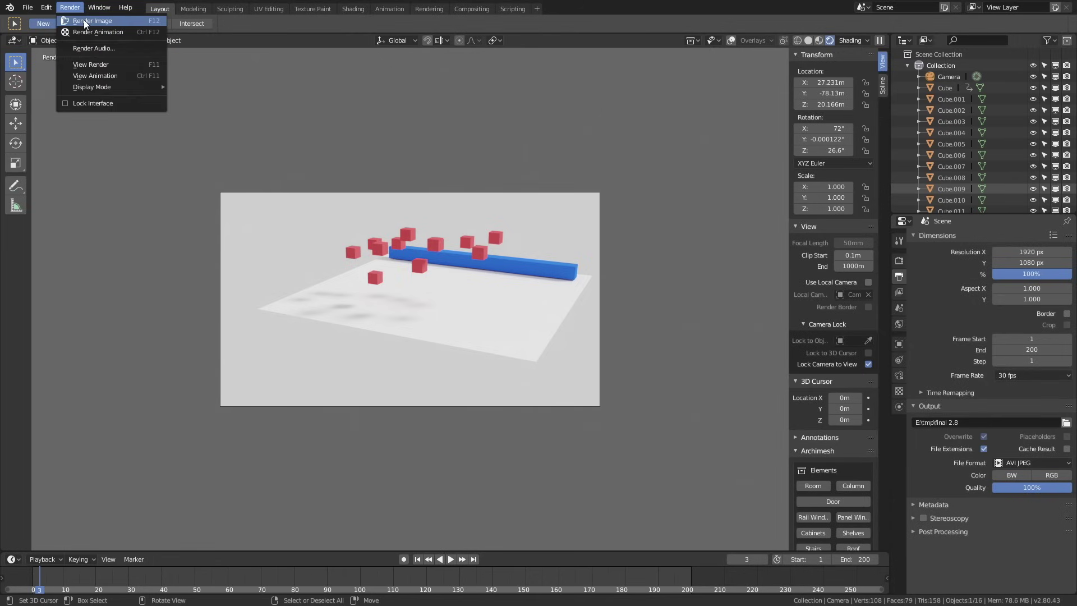
click(90, 21)
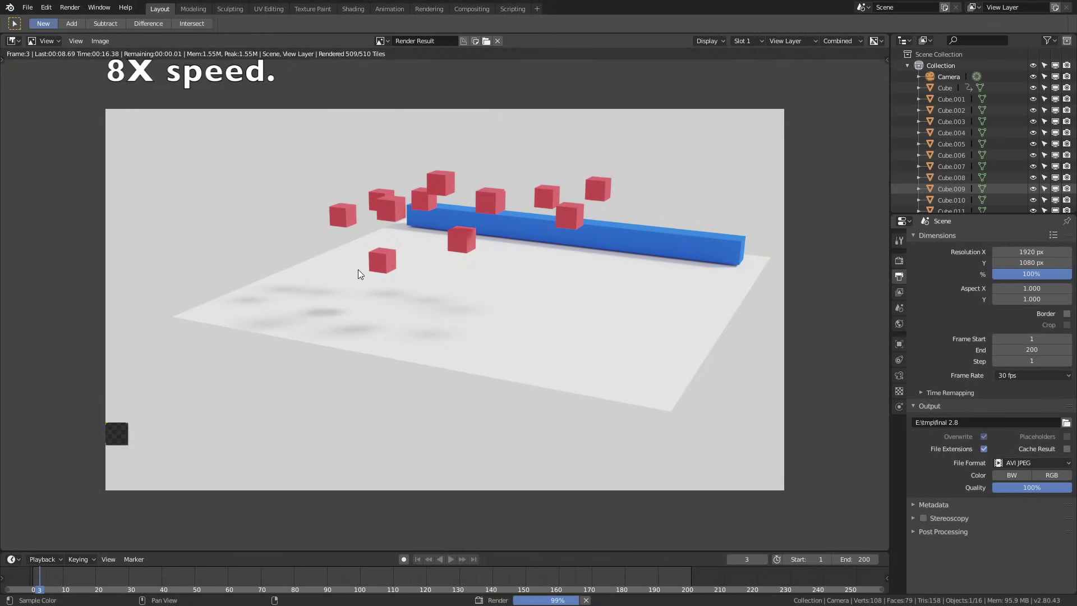
click(78, 8)
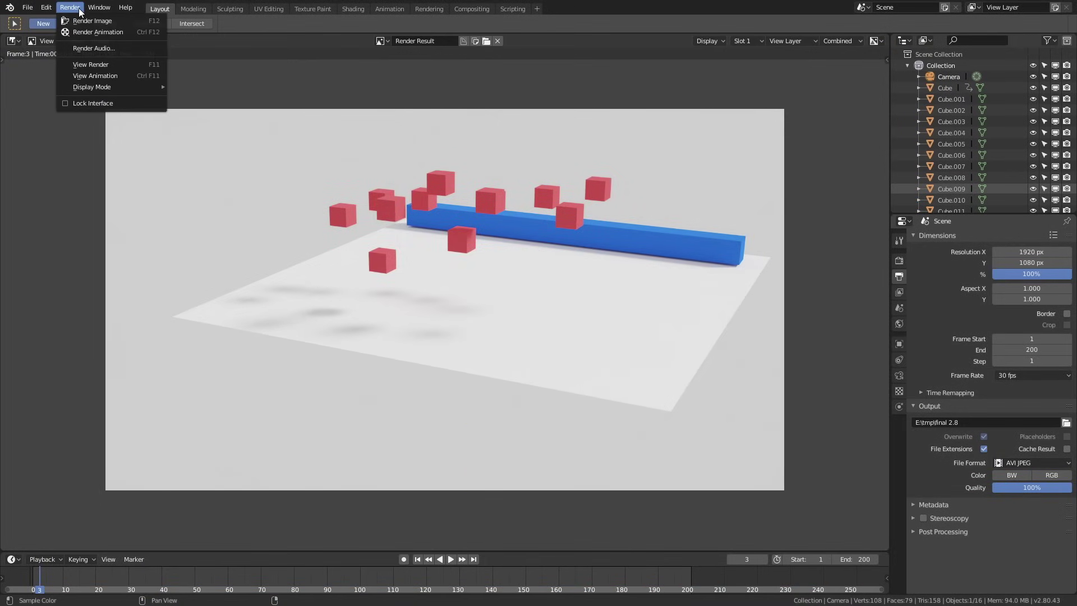